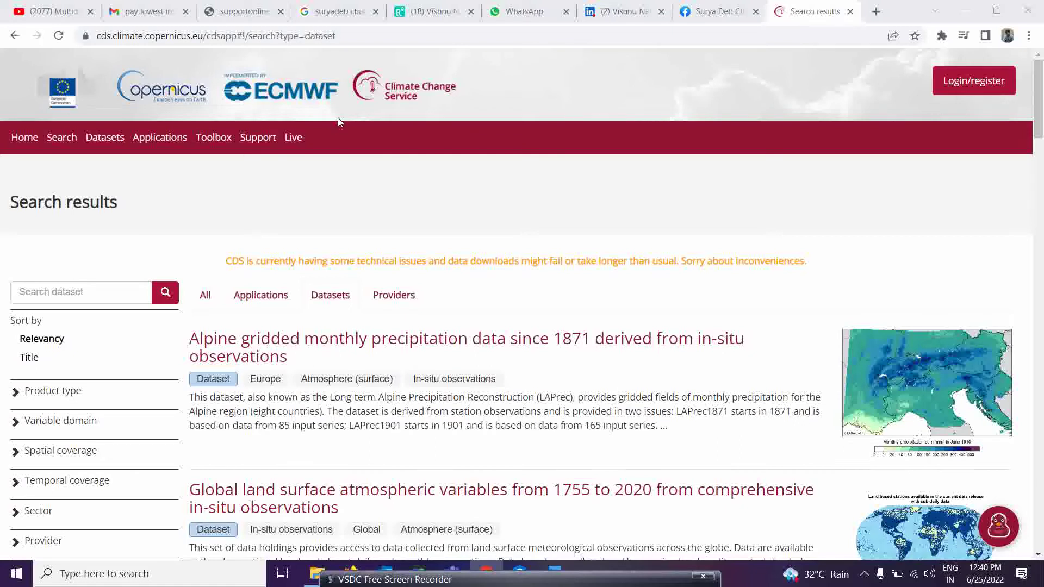
Switch to ArcGIS Pro and start adding a multidimensional raster layer to the map.
{"action": "left_click_drag", "start_coordinate": [546, 581], "coordinate": [791, 585]}
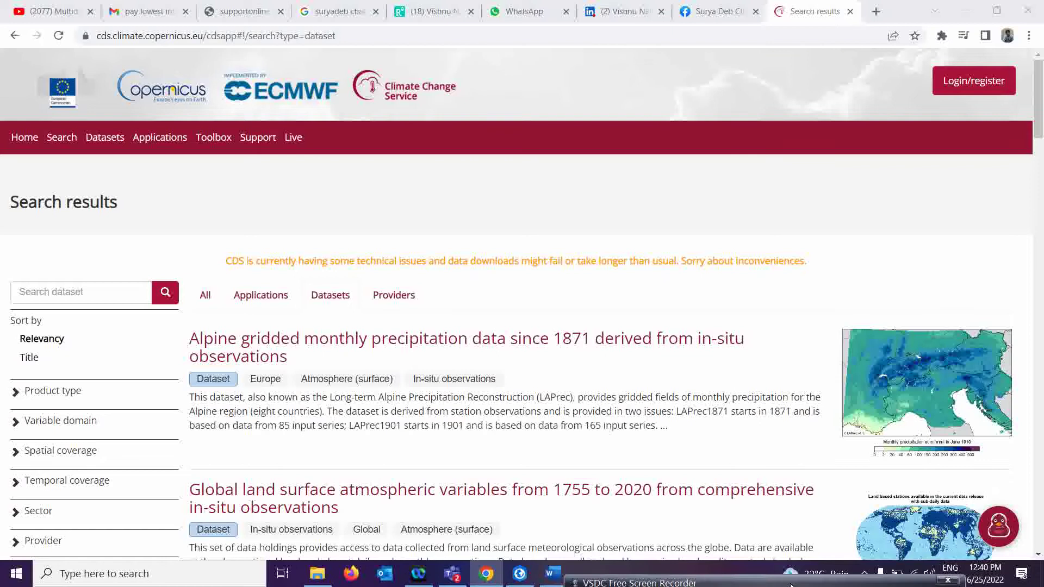
{"action": "left_click", "coordinate": [520, 581]}
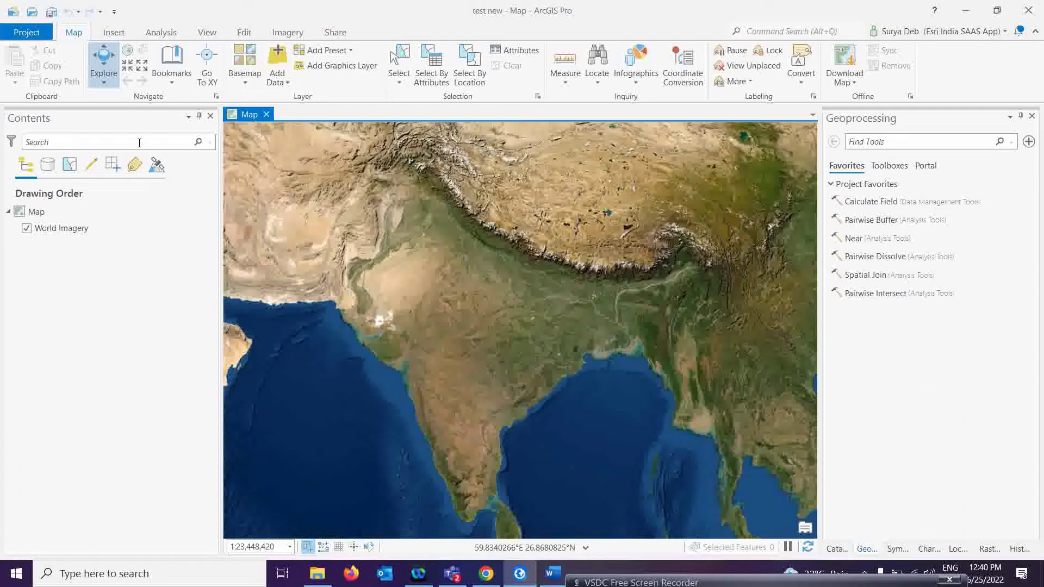
{"action": "left_click", "coordinate": [277, 79]}
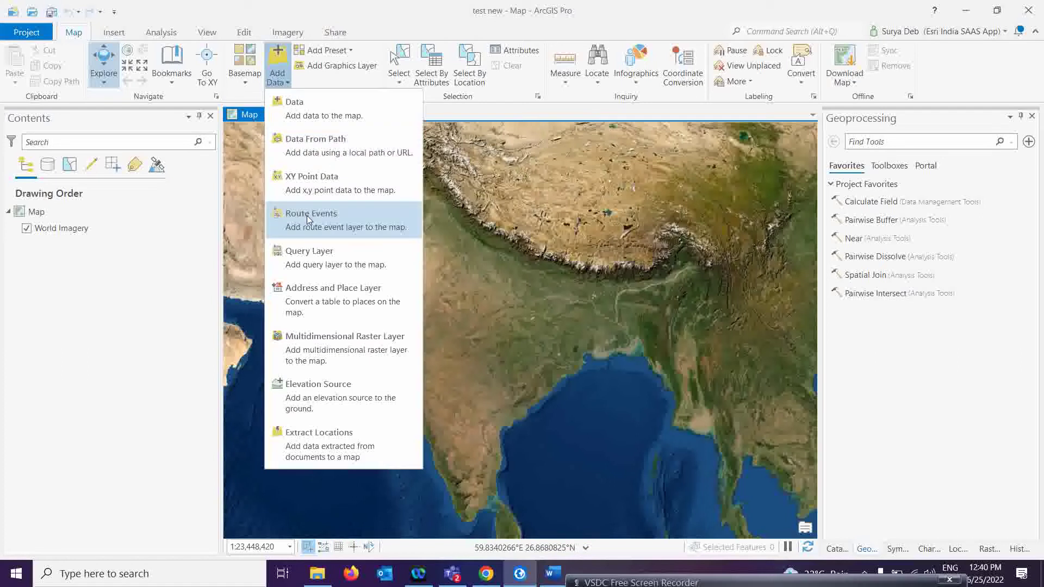
{"action": "left_click", "coordinate": [328, 352]}
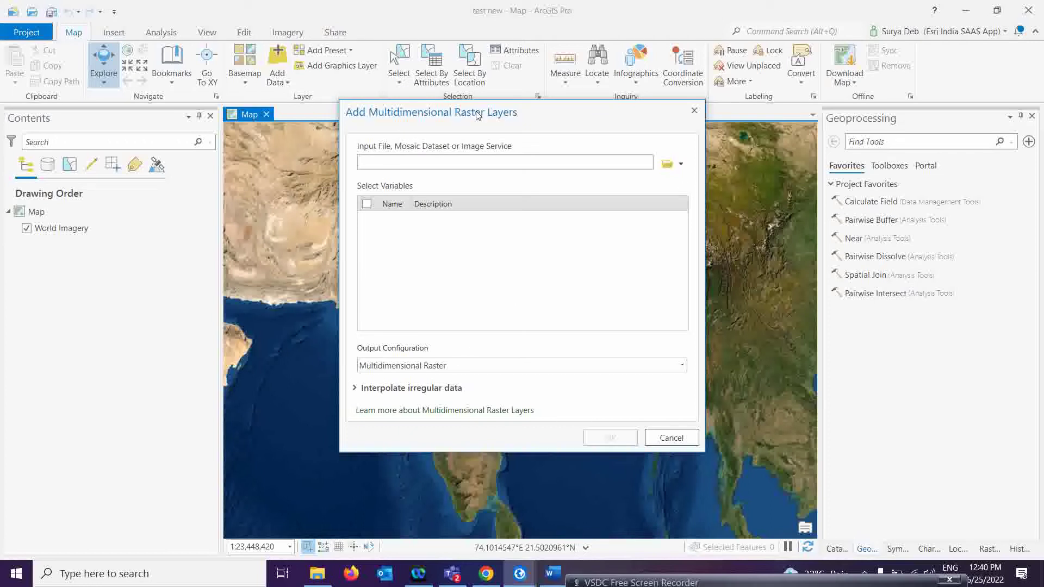
{"action": "left_click_drag", "start_coordinate": [467, 116], "coordinate": [394, 117]}
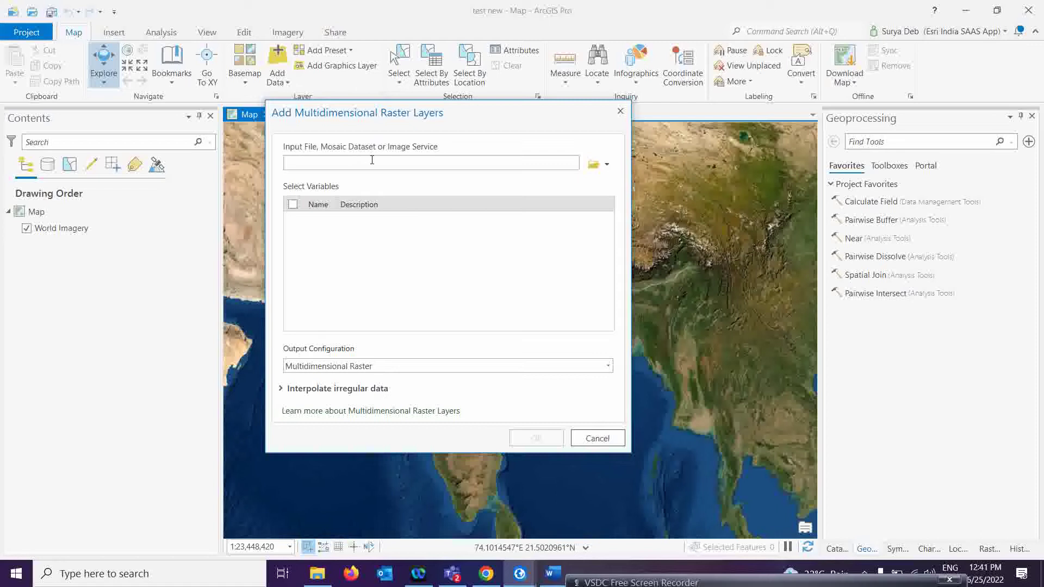
Import variables from the adaptor.mars.internal NetCDF file in the Multidimentional data analysis folder.
{"action": "left_click", "coordinate": [607, 170]}
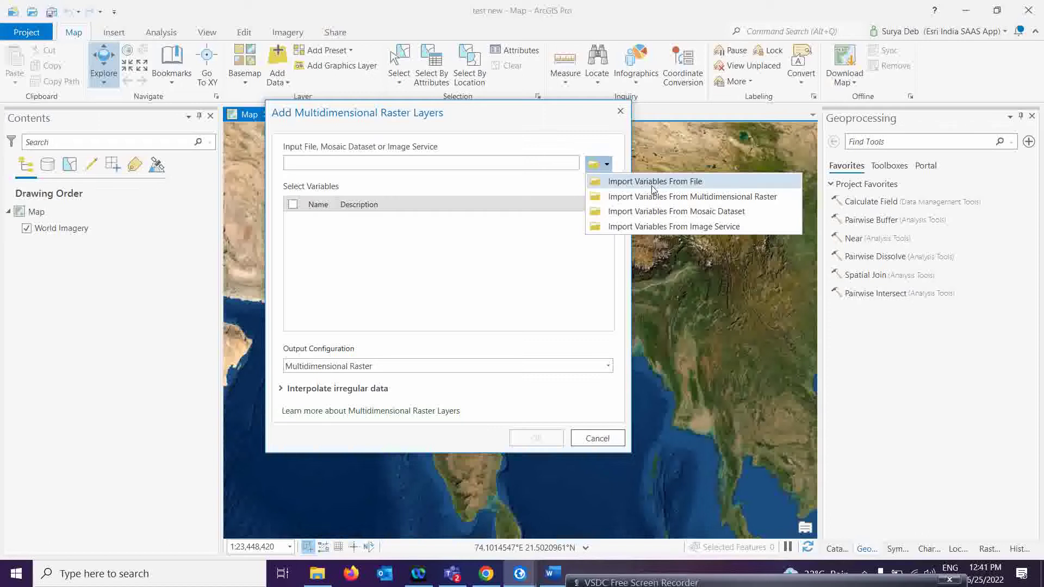
{"action": "left_click", "coordinate": [668, 185]}
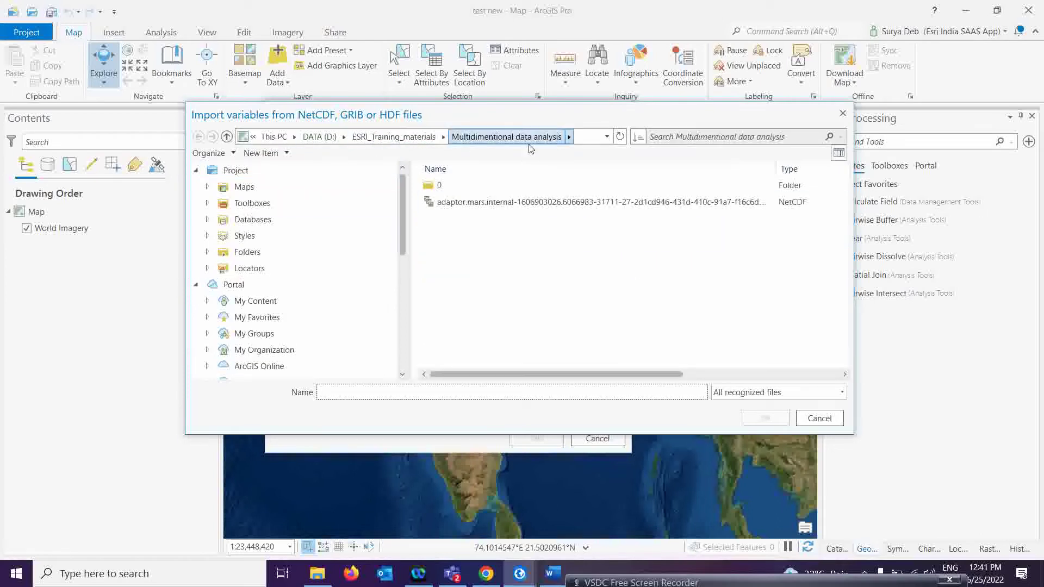
{"action": "left_click", "coordinate": [473, 197]}
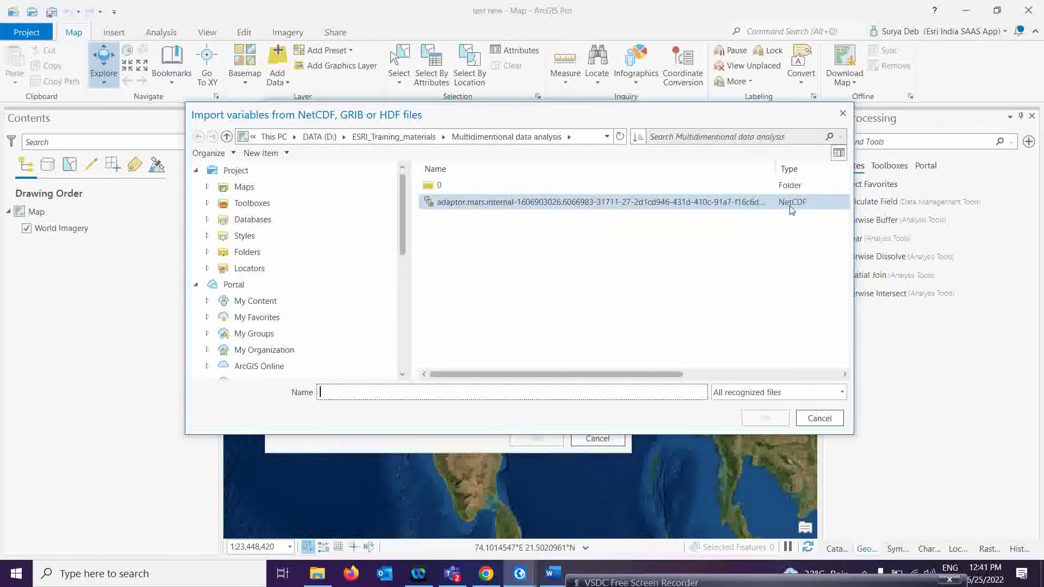
{"action": "left_click", "coordinate": [583, 205]}
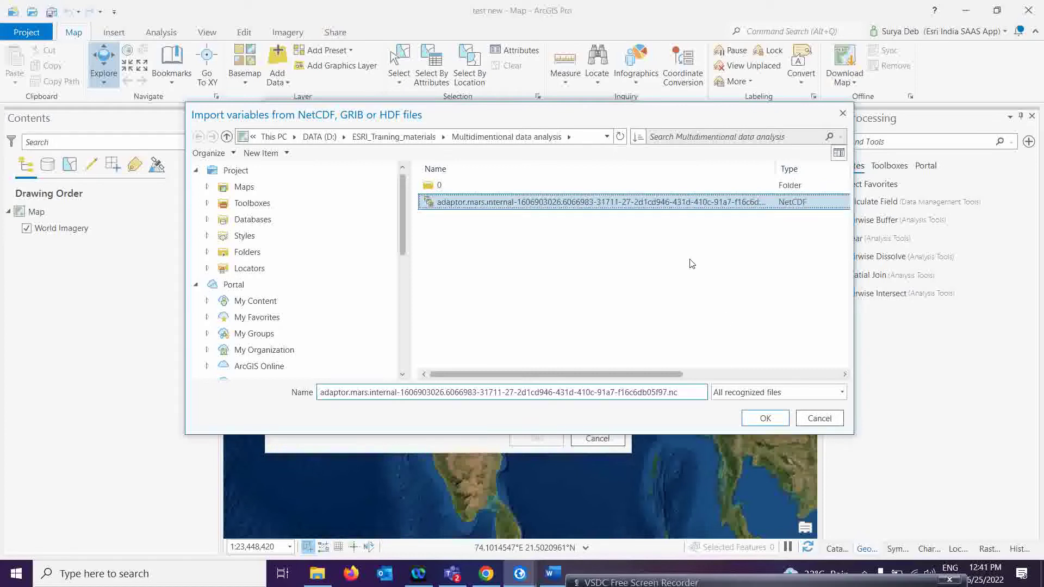
{"action": "left_click", "coordinate": [764, 419]}
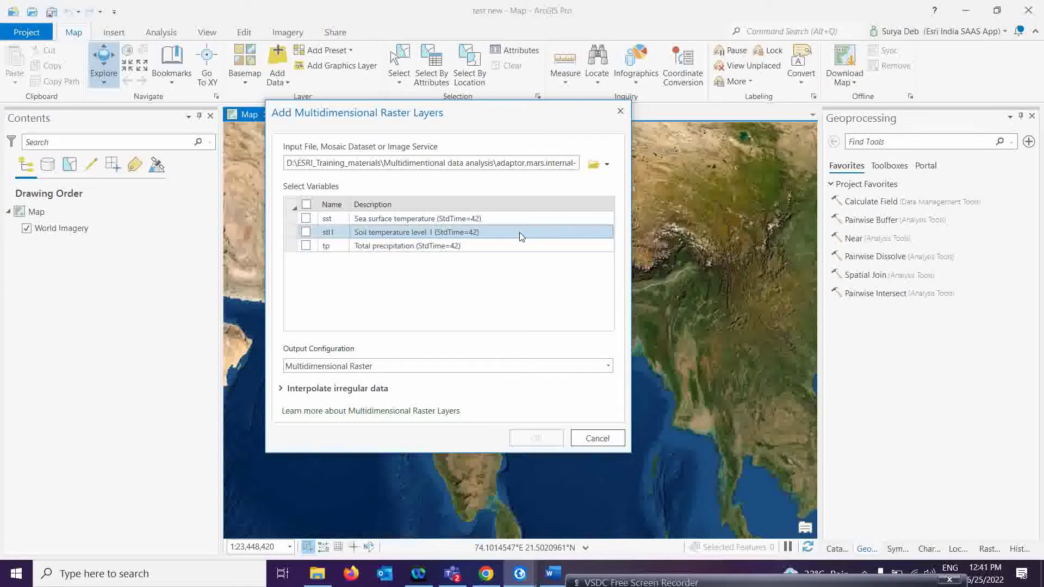
{"action": "left_click", "coordinate": [305, 219]}
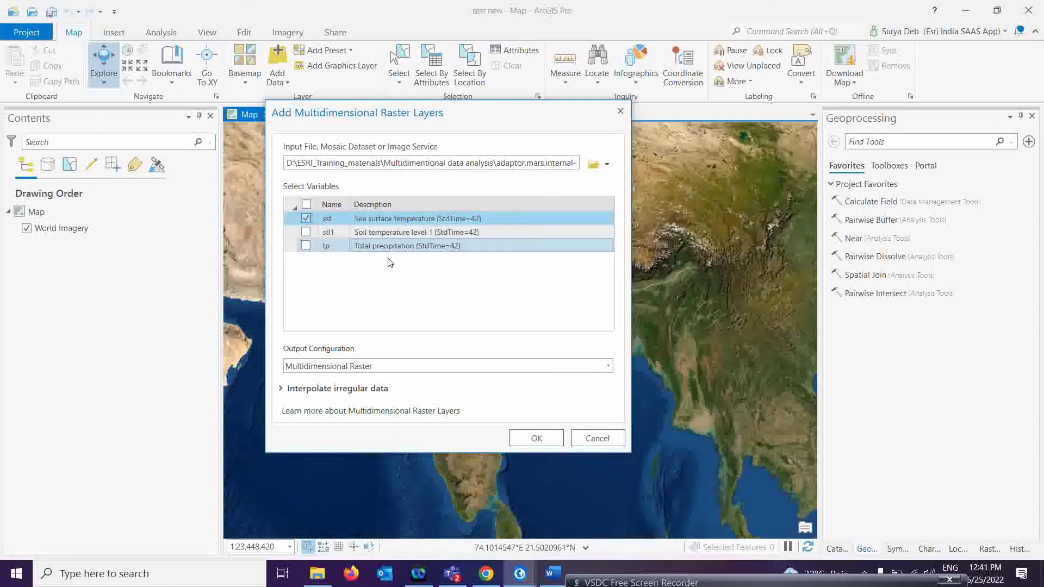
{"action": "left_click", "coordinate": [608, 366]}
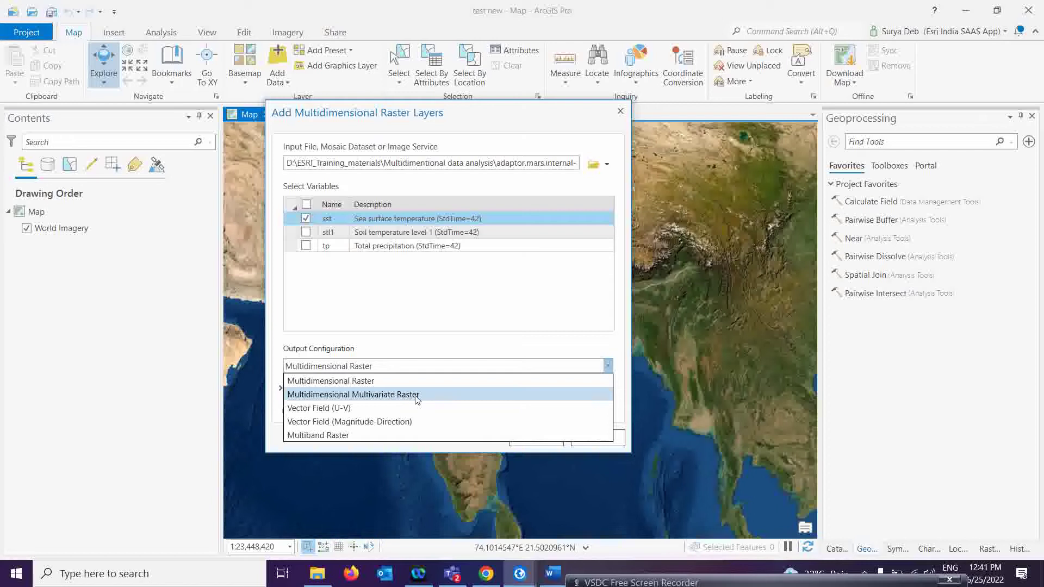
{"action": "left_click", "coordinate": [435, 294]}
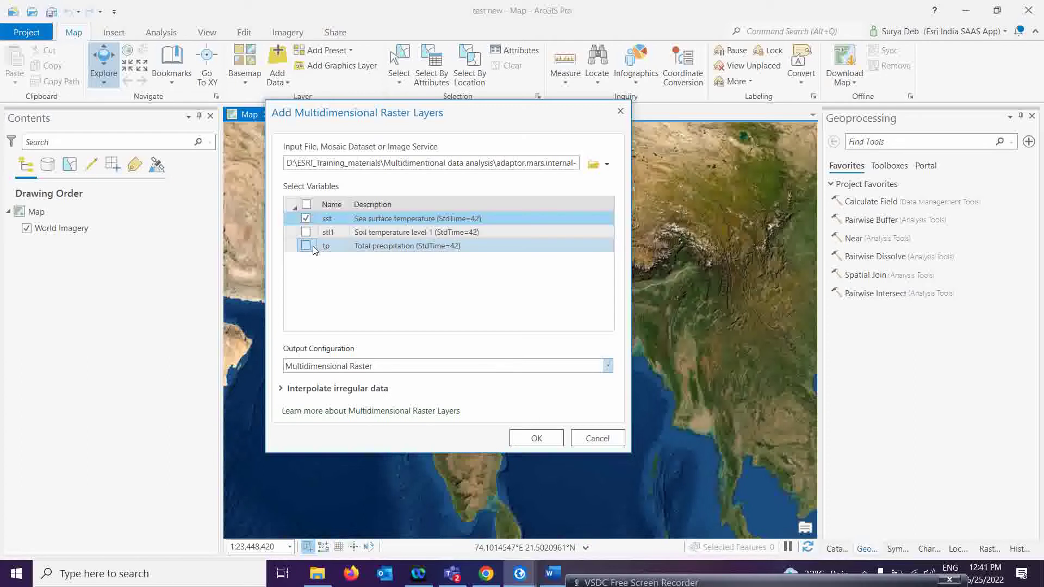
{"action": "left_click", "coordinate": [306, 218]}
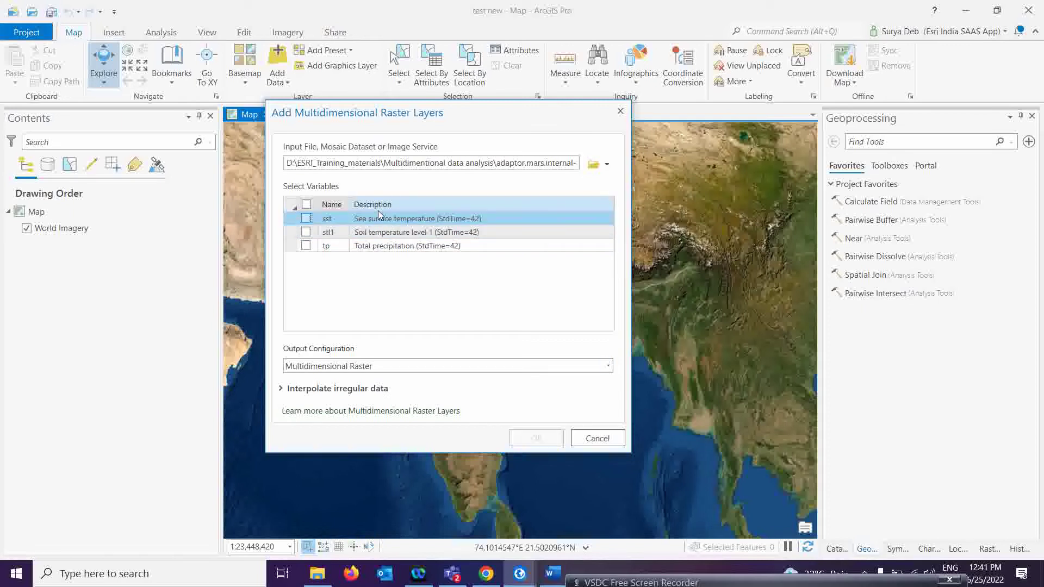
Add the soil temperature level 1 variable (stl1) to the map as a multidimensional raster.
{"action": "left_click", "coordinate": [306, 233]}
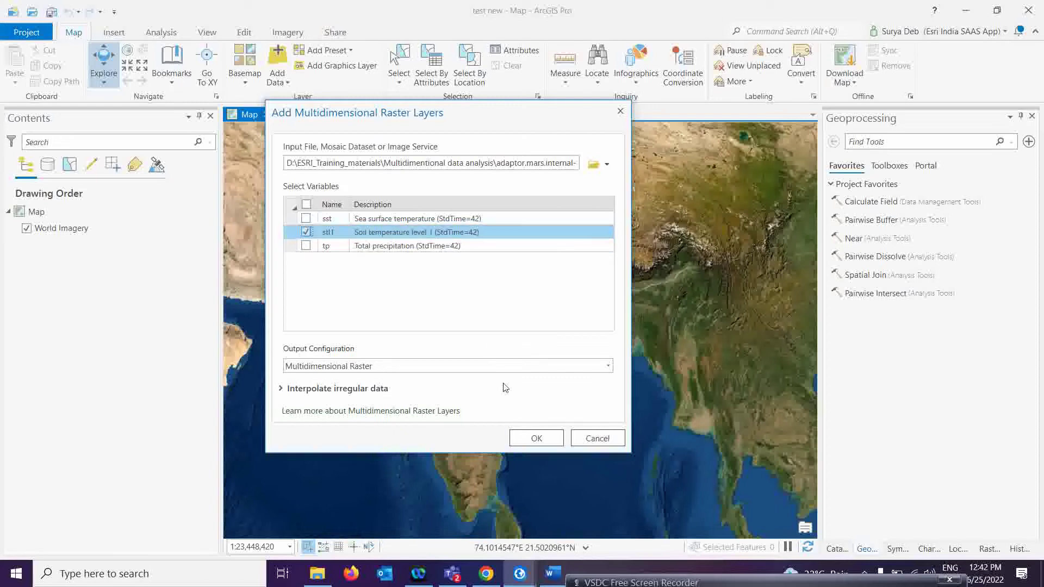
{"action": "left_click", "coordinate": [535, 436]}
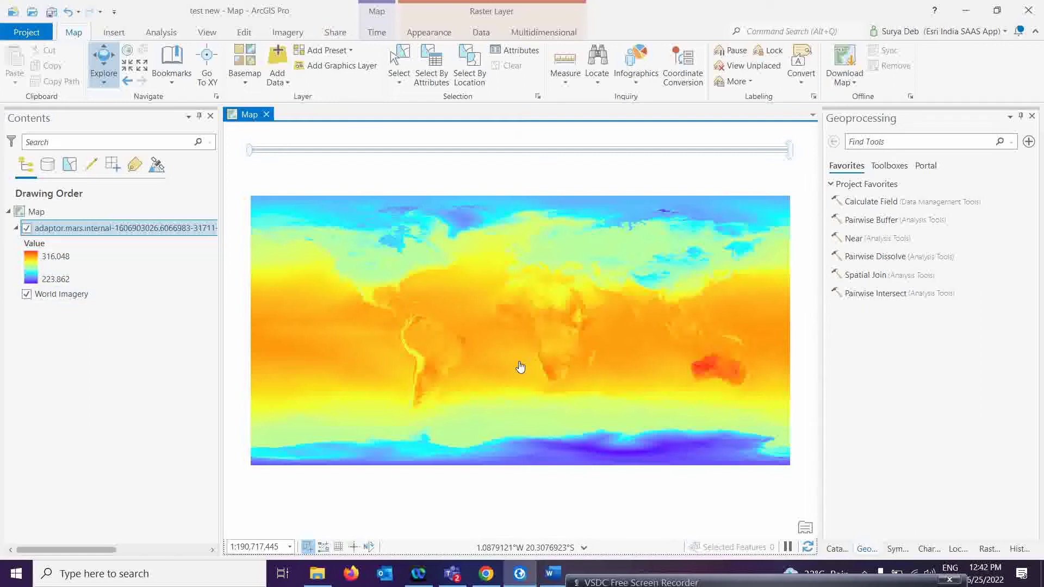
Inspect the soil temperature pixel values at three places: central Africa, India and the Indian Ocean.
{"action": "left_click", "coordinate": [551, 331]}
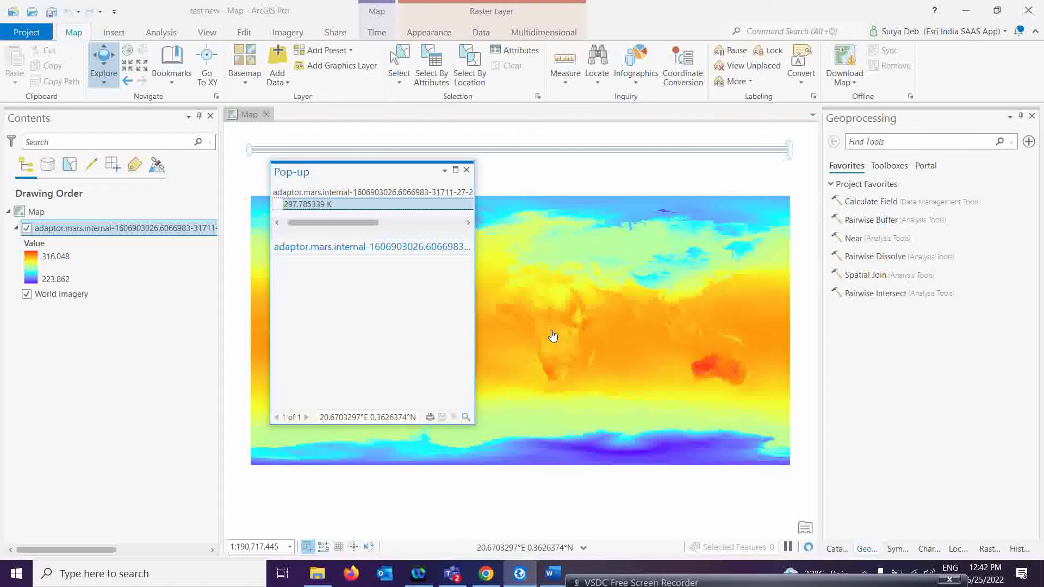
{"action": "left_click", "coordinate": [639, 299]}
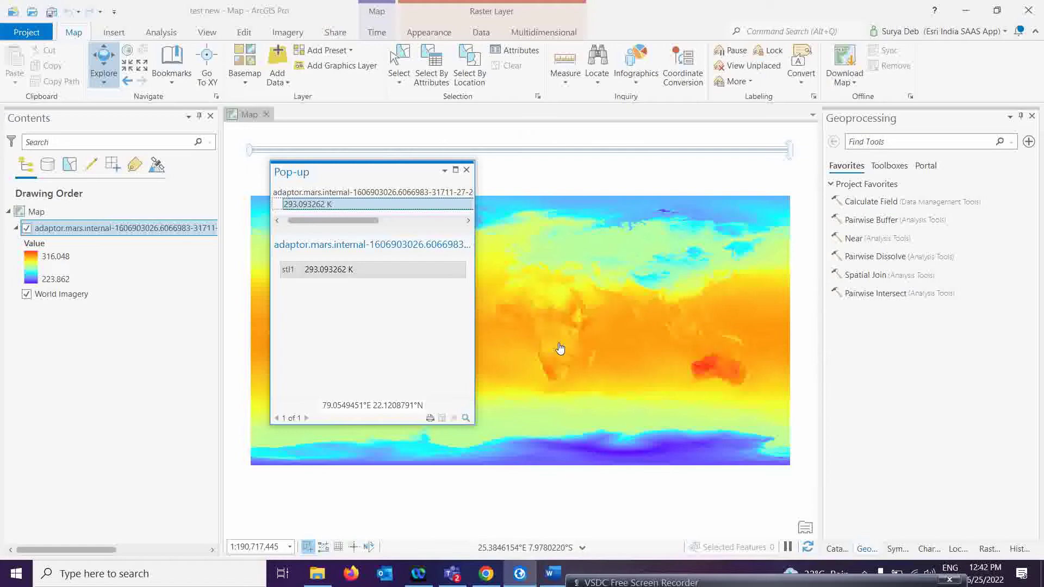
{"action": "left_click", "coordinate": [636, 335]}
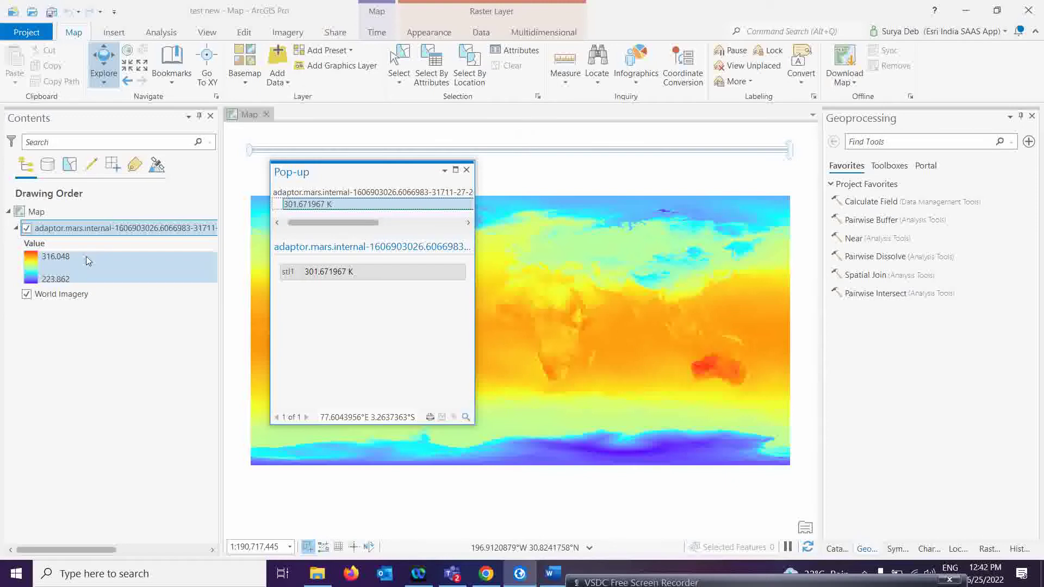
{"action": "left_click", "coordinate": [466, 172]}
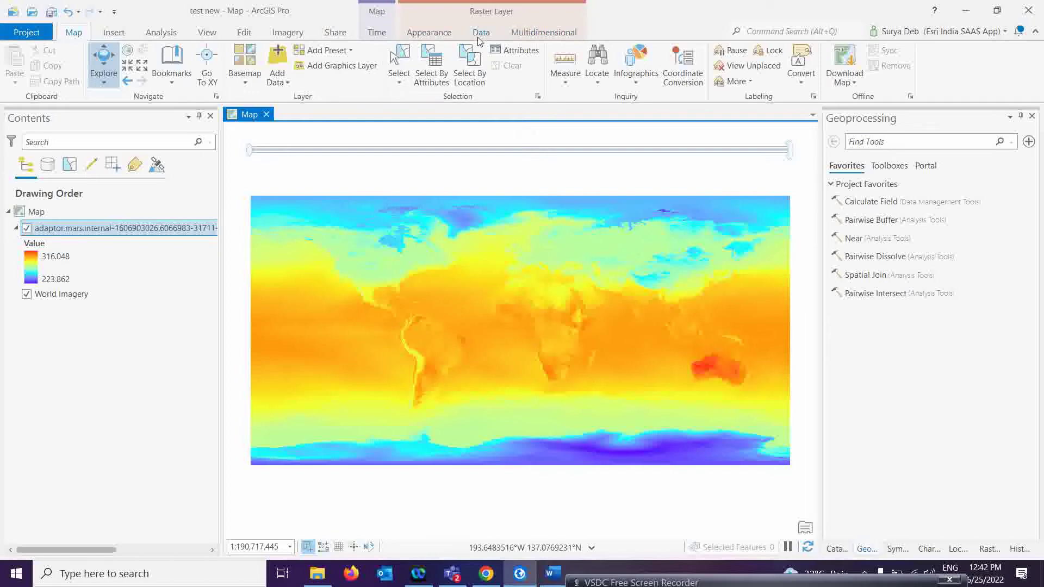
Examine the variable and the StdTime slices available in the raster layer's multidimensional display settings.
{"action": "left_click", "coordinate": [549, 34]}
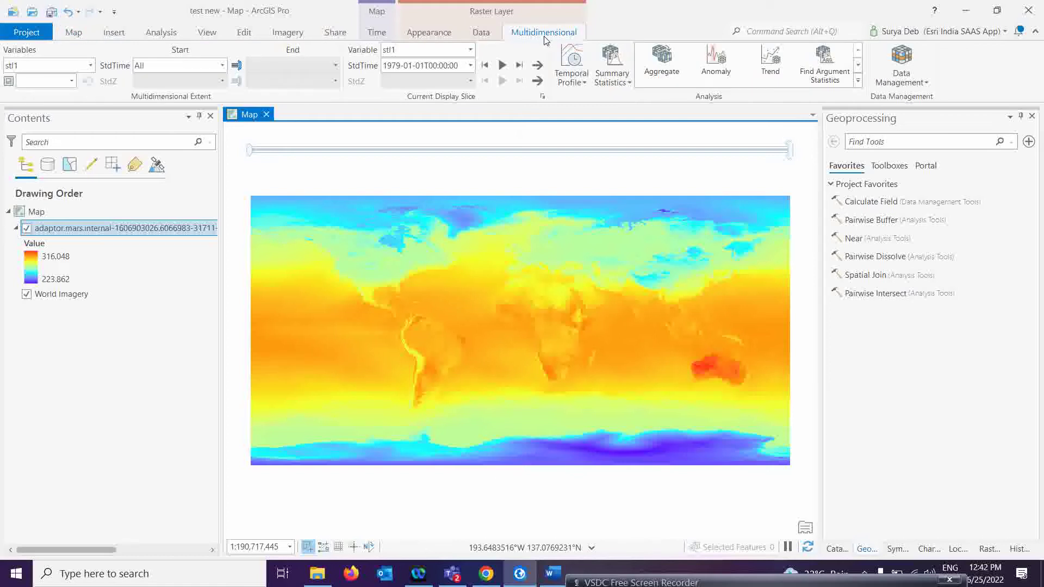
{"action": "left_click", "coordinate": [471, 54]}
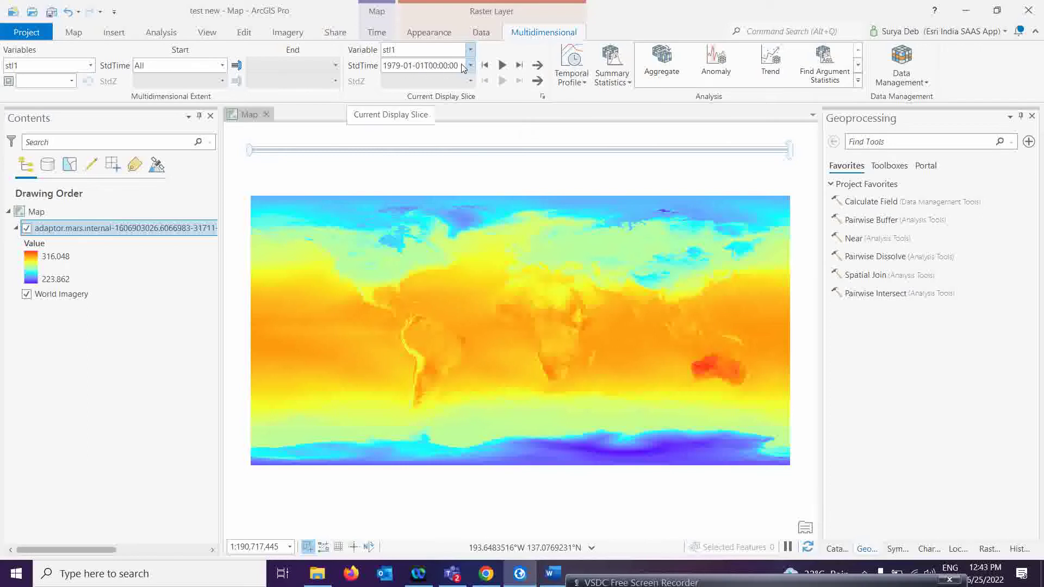
{"action": "left_click", "coordinate": [471, 66]}
{"action": "left_click_drag", "start_coordinate": [470, 136], "coordinate": [468, 251]}
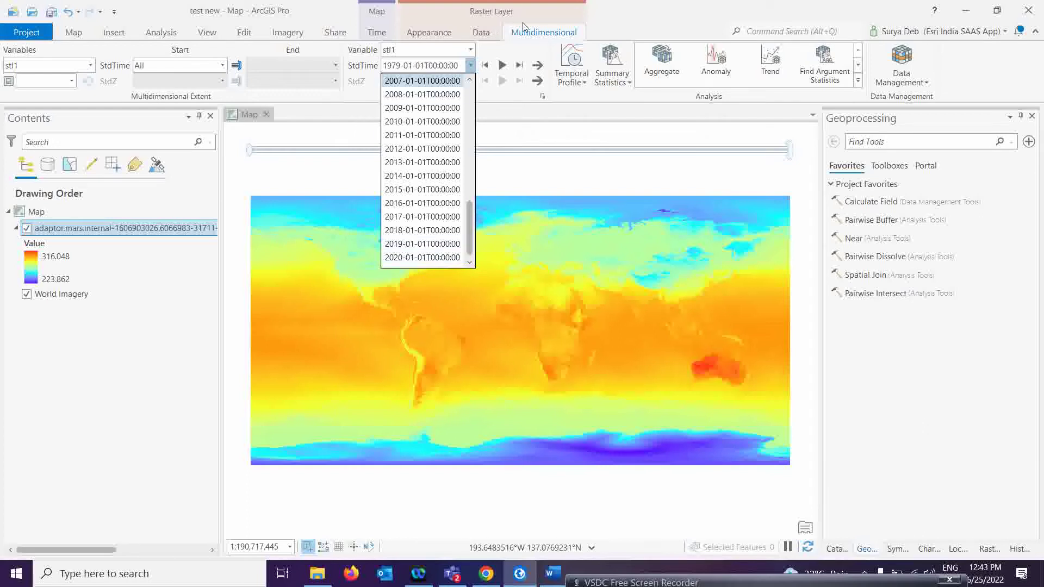
{"action": "left_click", "coordinate": [637, 24]}
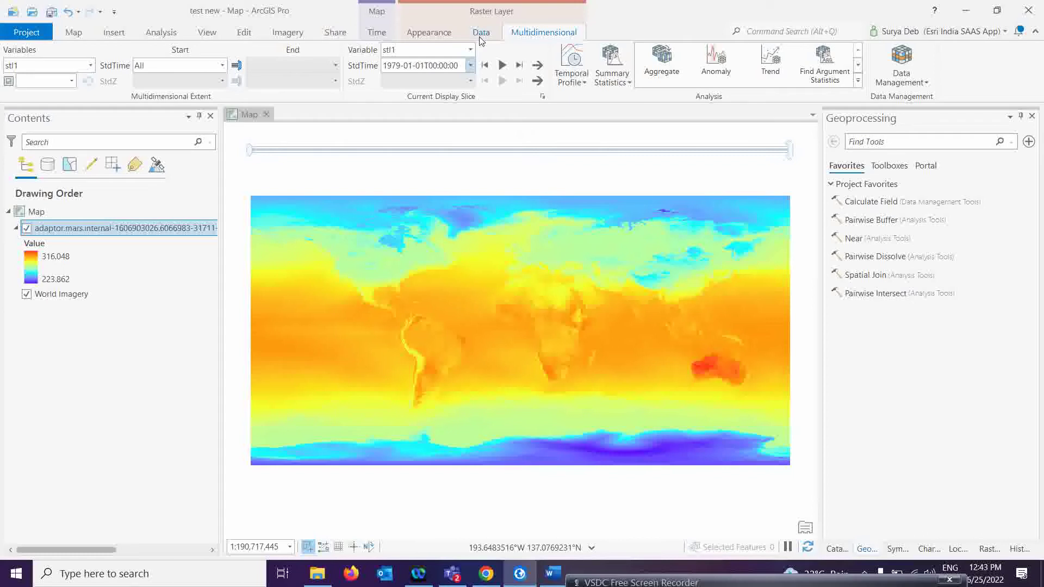
Locate "bangalore" on the map and zoom to the result Bangalore, Bengaluru, Karnataka.
{"action": "left_click", "coordinate": [75, 34]}
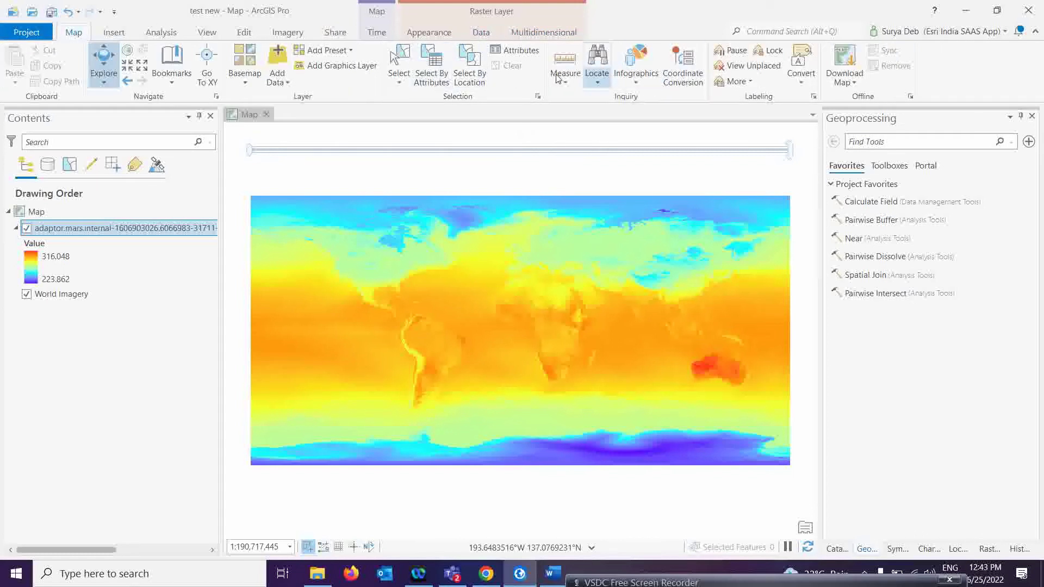
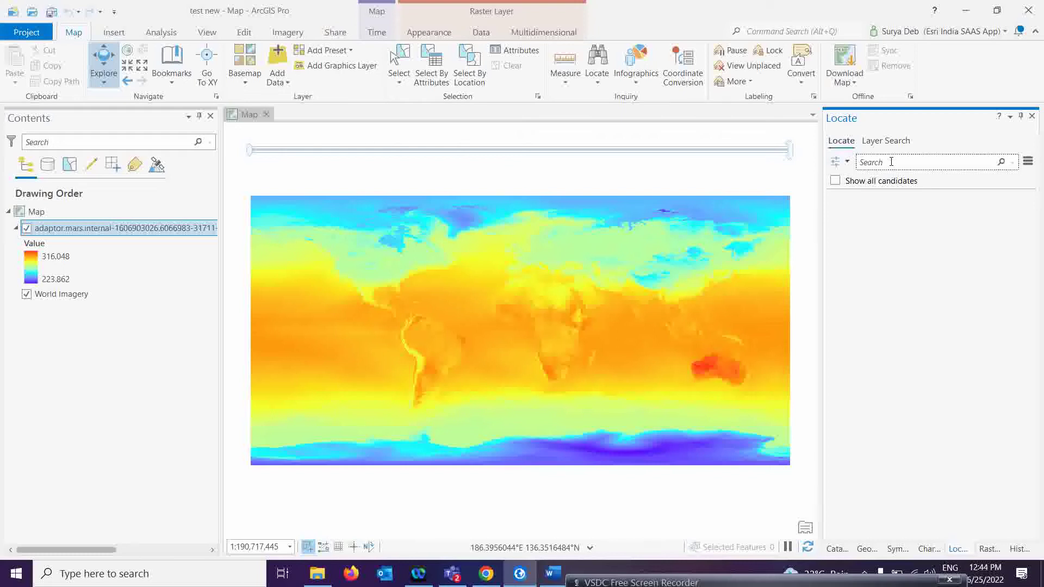
{"action": "type", "text": "b"}
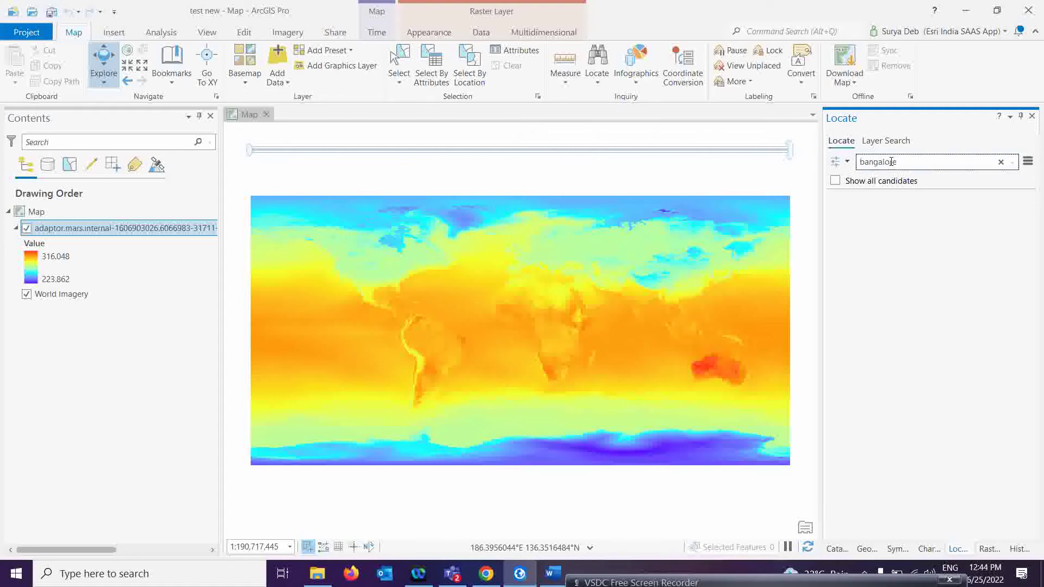
{"action": "type", "text": "angalore"}
{"action": "key", "text": "Return"}
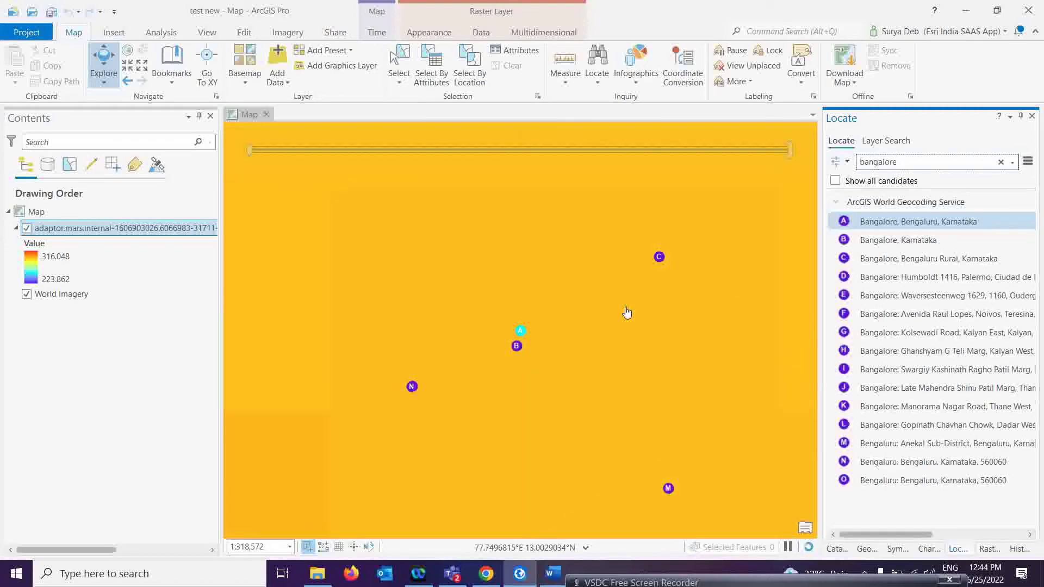
{"action": "scroll", "coordinate": [532, 340], "scroll_direction": "down", "scroll_amount": 2}
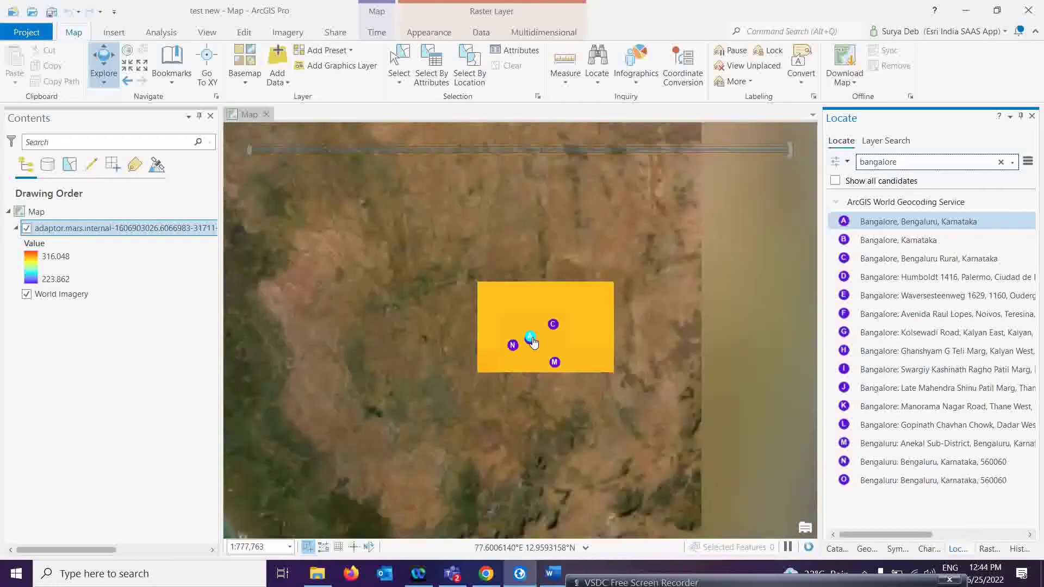
{"action": "scroll", "coordinate": [533, 341], "scroll_direction": "down", "scroll_amount": 5}
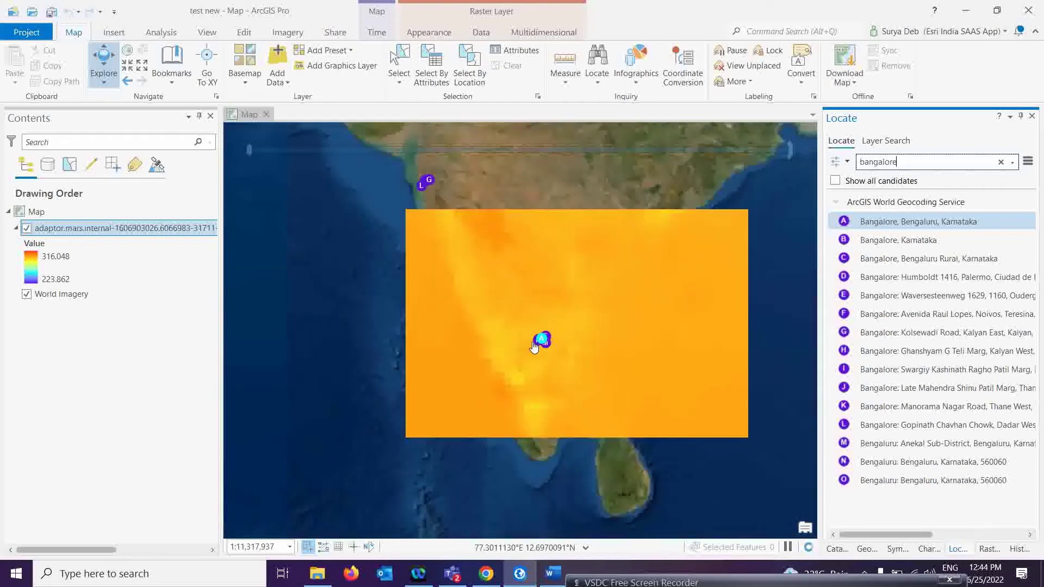
{"action": "left_click", "coordinate": [26, 228]}
{"action": "left_click", "coordinate": [27, 228]}
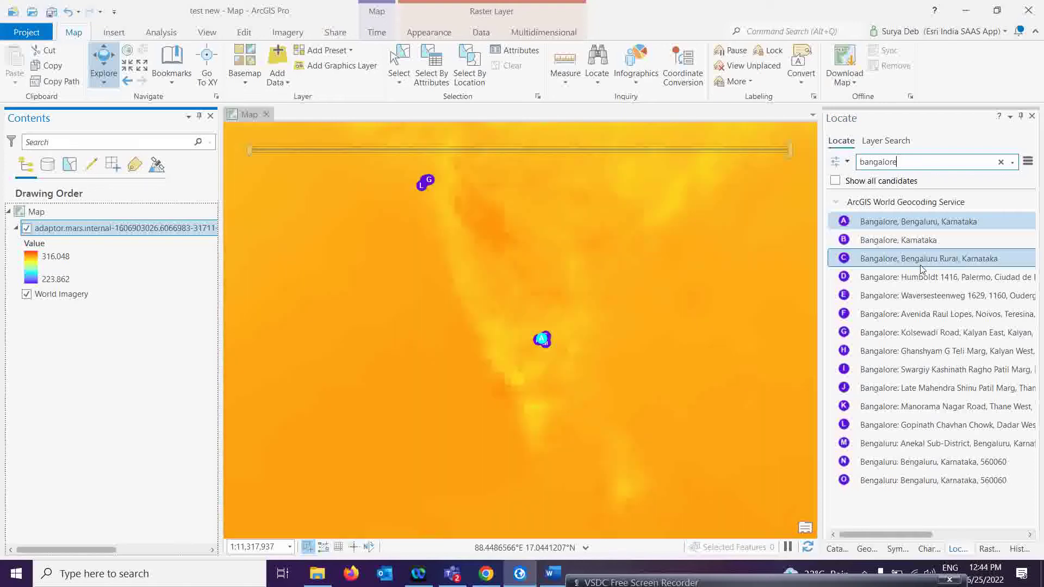
{"action": "left_click", "coordinate": [891, 222]}
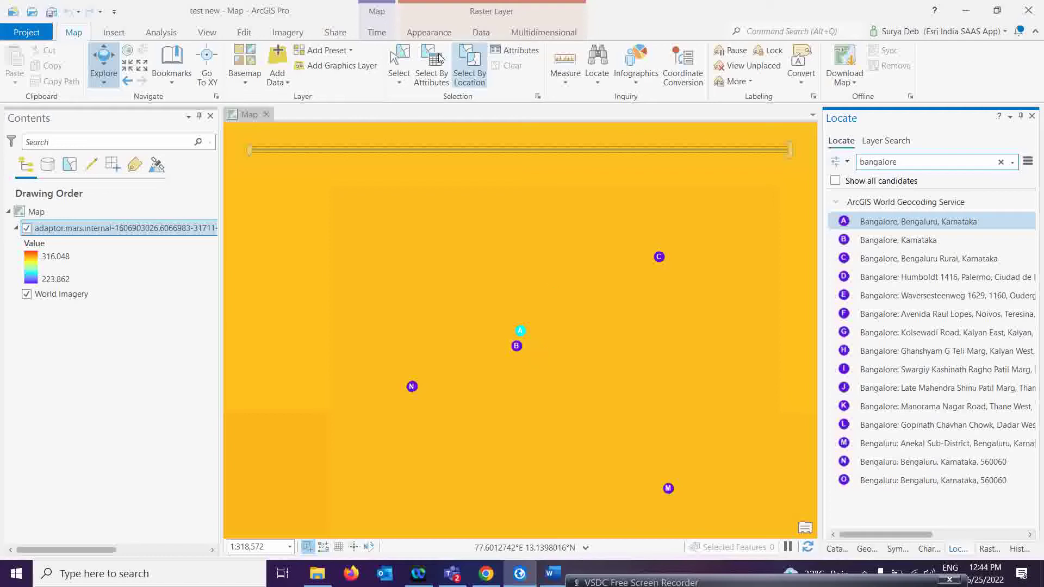
Create a Temporal Profile chart for the soil temperature raster layer.
{"action": "left_click", "coordinate": [540, 32]}
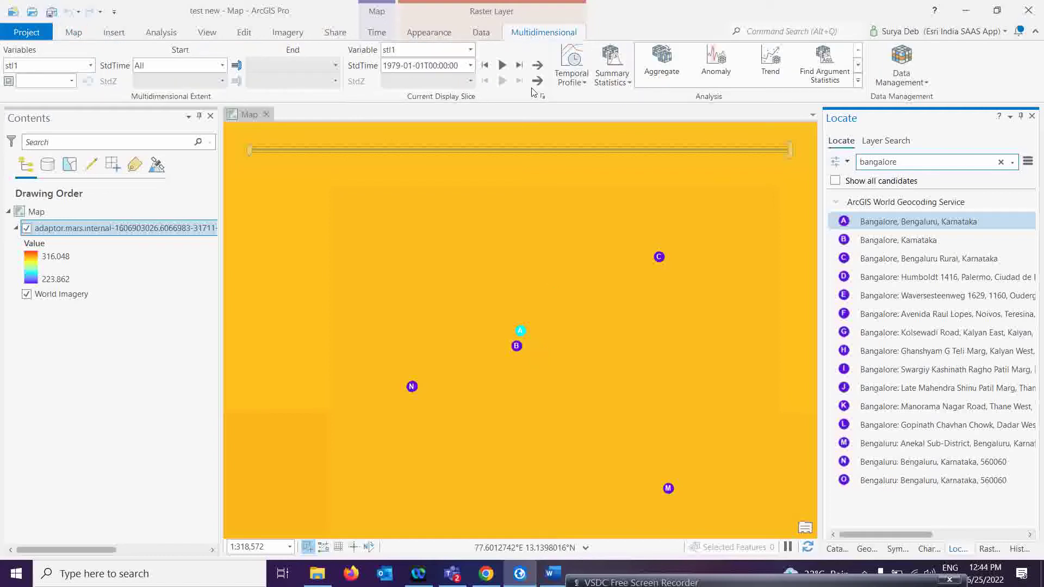
{"action": "left_click", "coordinate": [570, 80]}
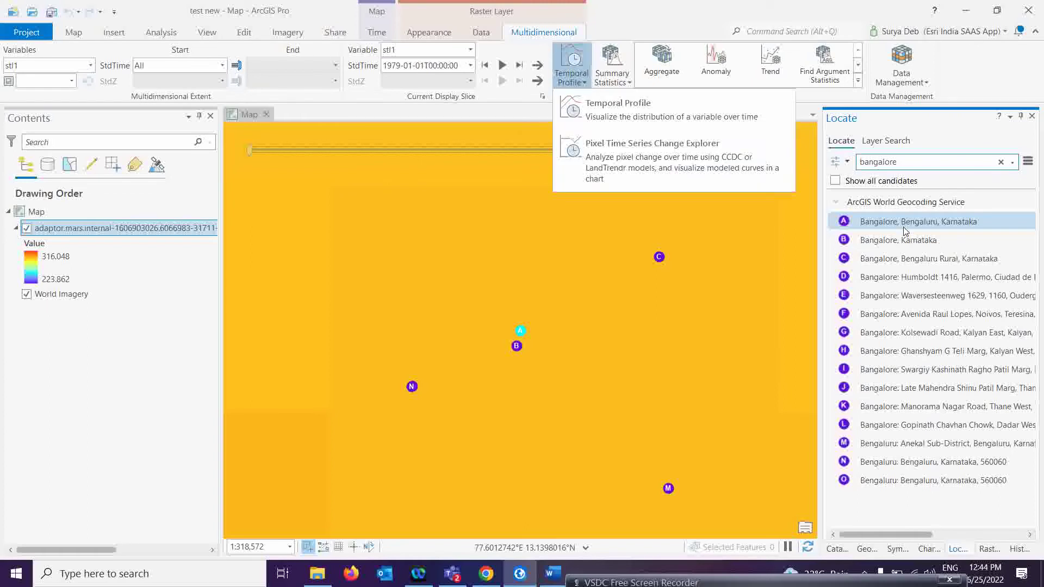
{"action": "left_click", "coordinate": [594, 115]}
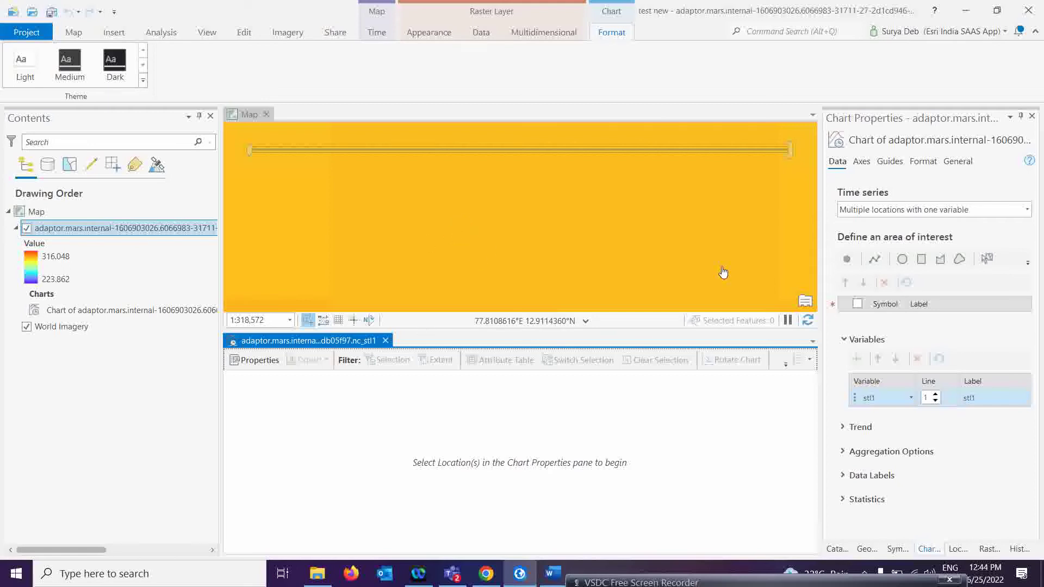
Add a single point location at Bangalore to the temporal profile chart and set its time aggregation to Mean.
{"action": "left_click", "coordinate": [855, 260]}
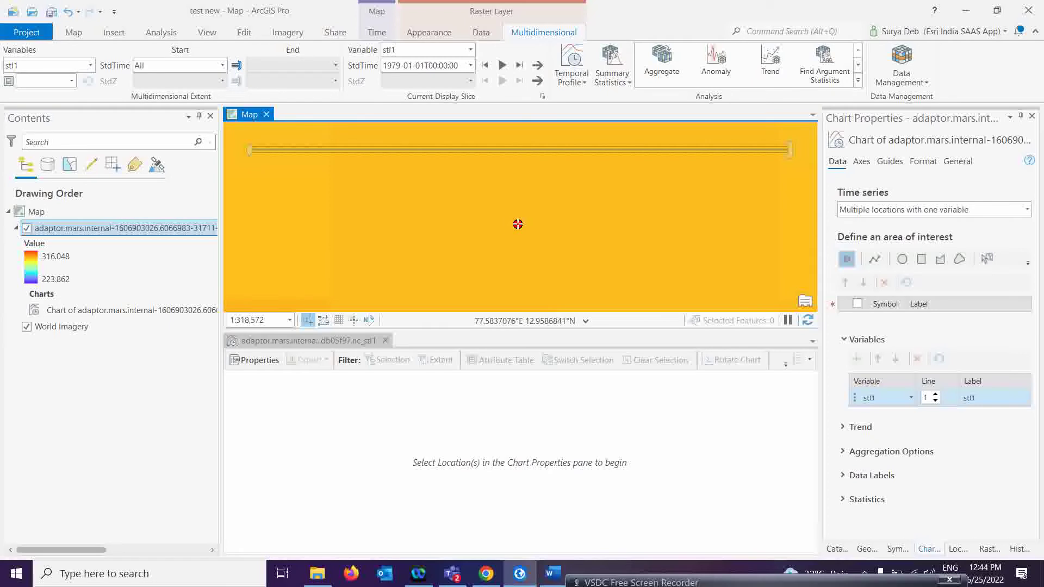
{"action": "left_click", "coordinate": [517, 224]}
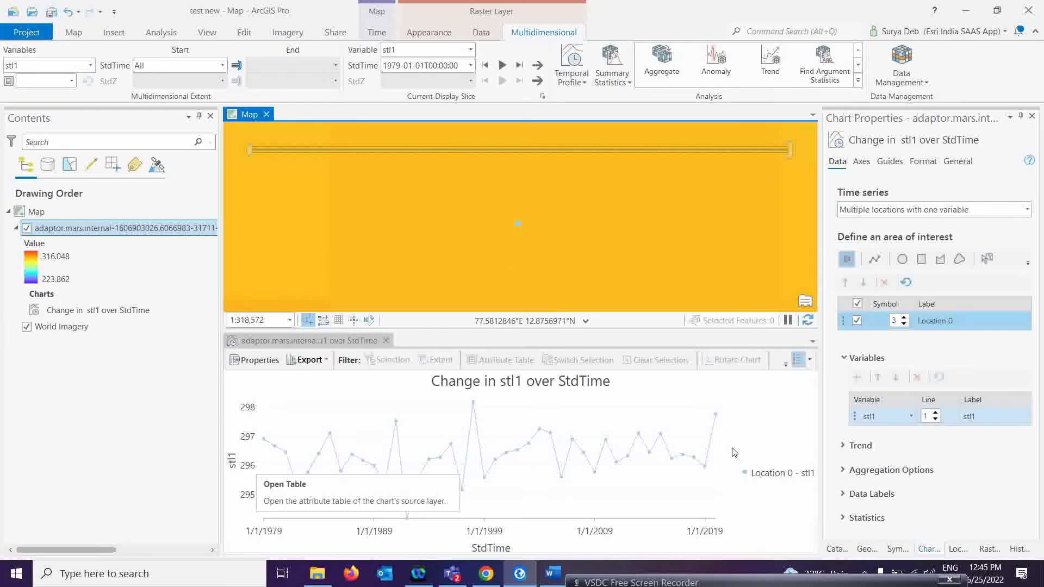
{"action": "left_click", "coordinate": [883, 470]}
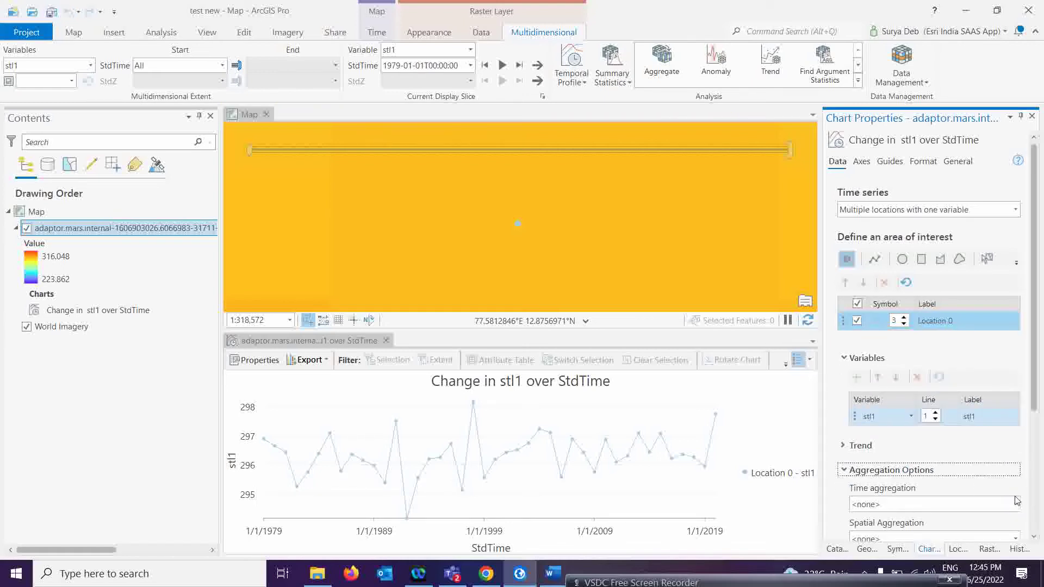
{"action": "left_click", "coordinate": [962, 506]}
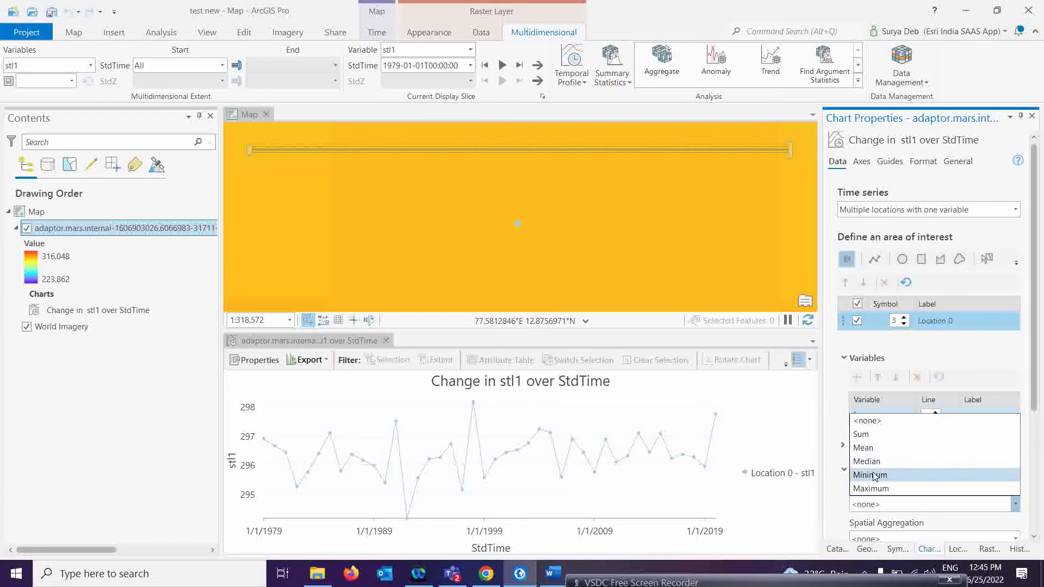
{"action": "left_click", "coordinate": [865, 447]}
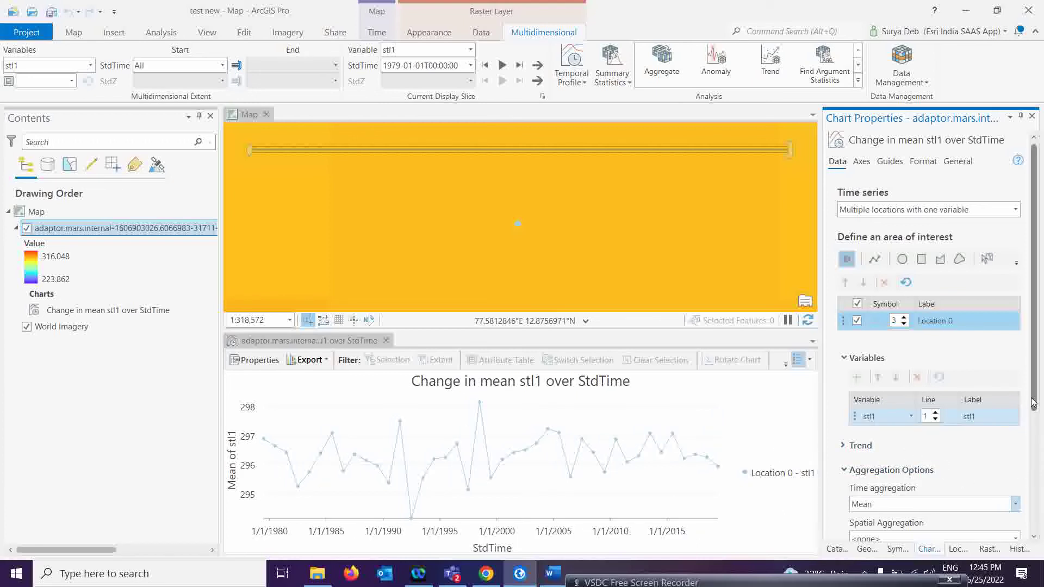
Review the available time interval units and the remaining time binning options under the chart's aggregation settings.
{"action": "scroll", "coordinate": [1031, 469], "scroll_direction": "down", "scroll_amount": 3}
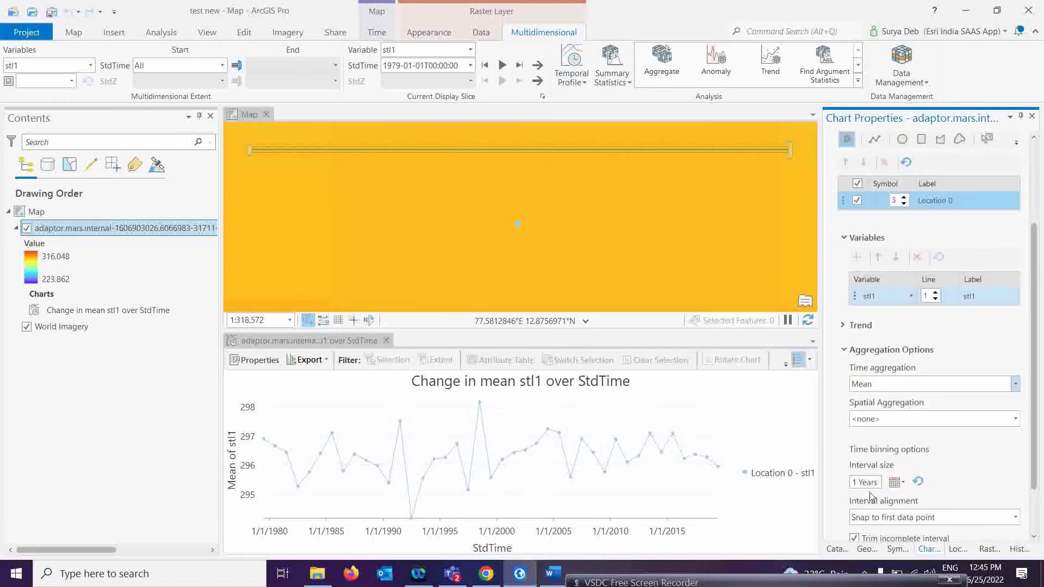
{"action": "left_click", "coordinate": [904, 483]}
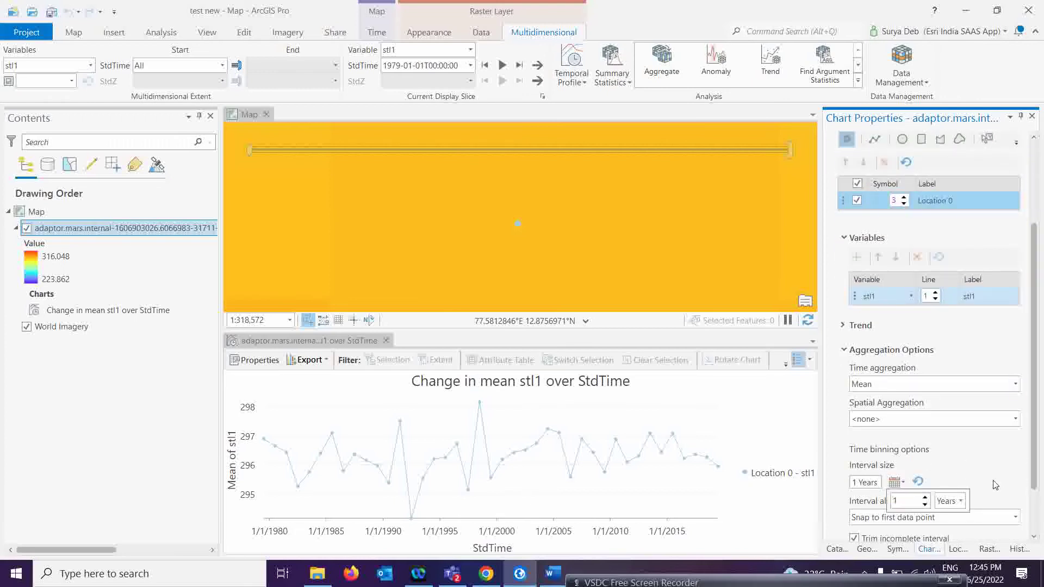
{"action": "left_click", "coordinate": [962, 503]}
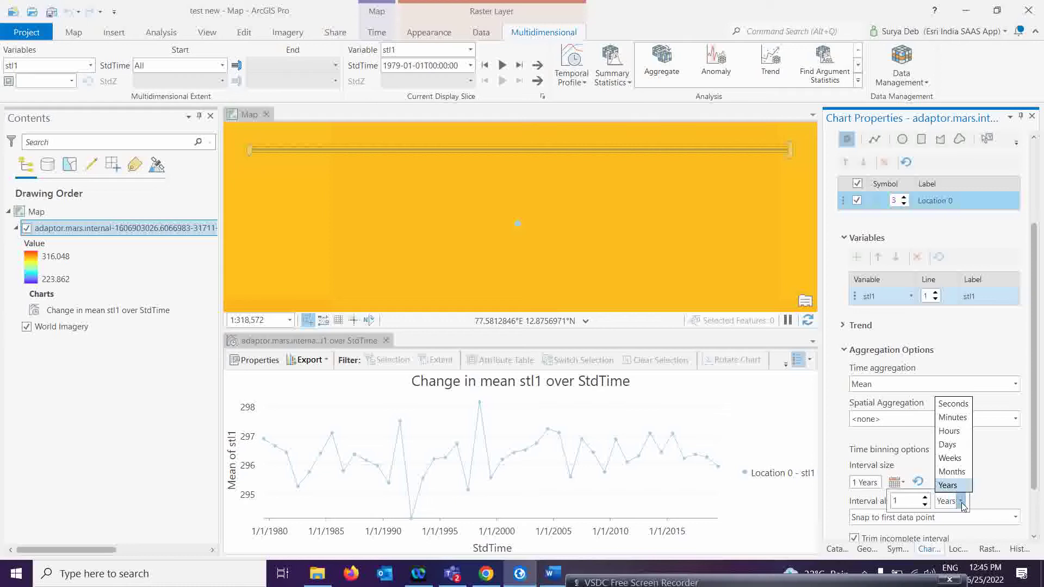
{"action": "left_click", "coordinate": [1003, 482]}
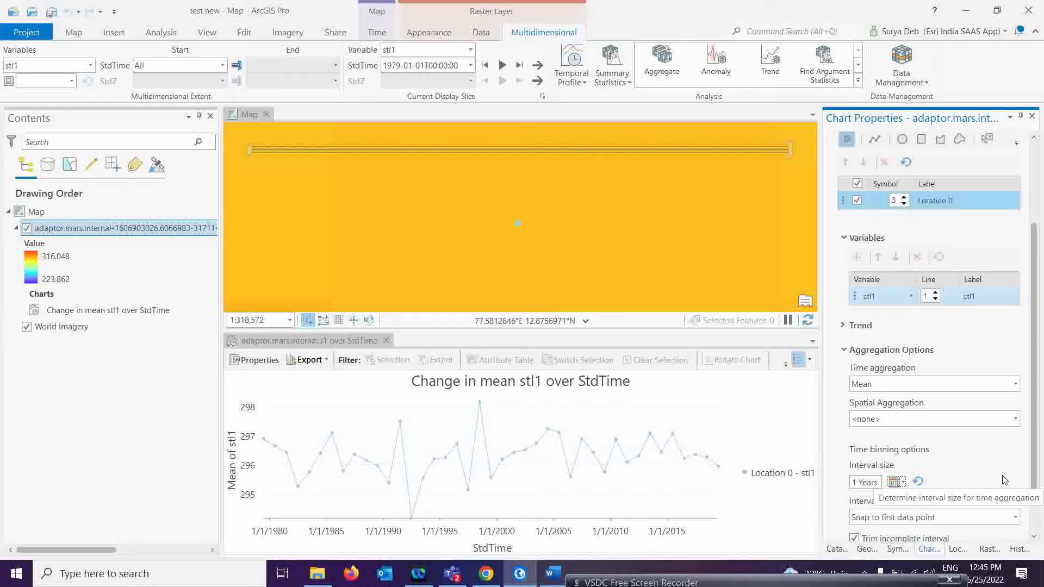
{"action": "left_click", "coordinate": [1034, 493]}
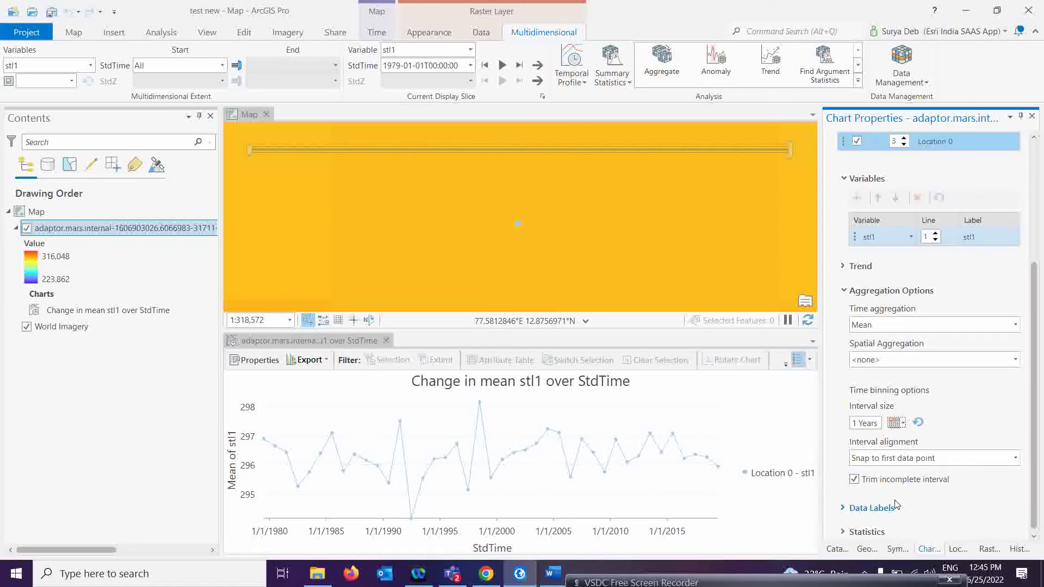
Show a linear trend line on the mean soil temperature chart.
{"action": "left_click_drag", "start_coordinate": [1031, 419], "coordinate": [1034, 384]}
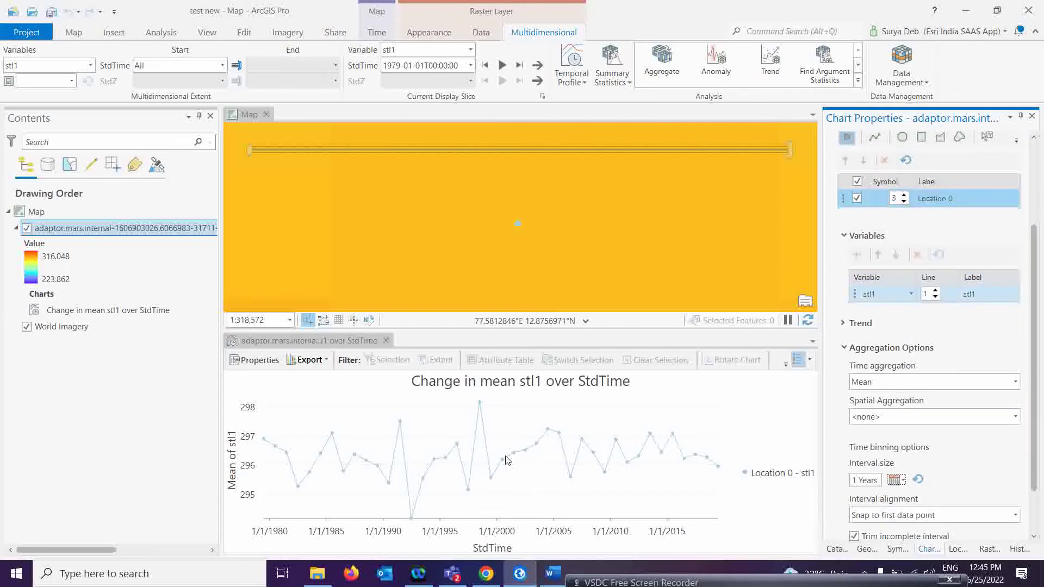
{"action": "left_click", "coordinate": [843, 325]}
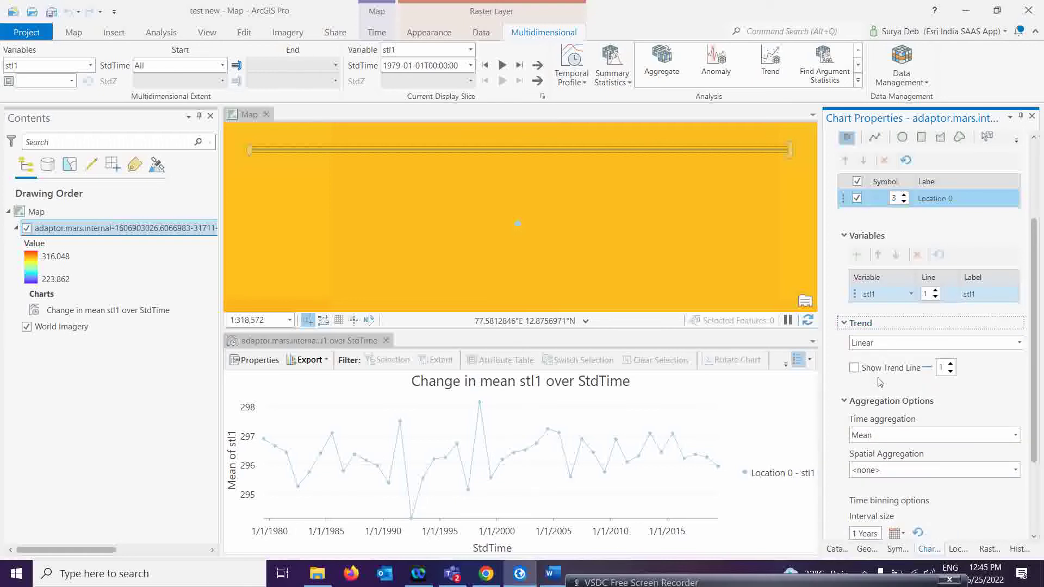
{"action": "left_click", "coordinate": [854, 368]}
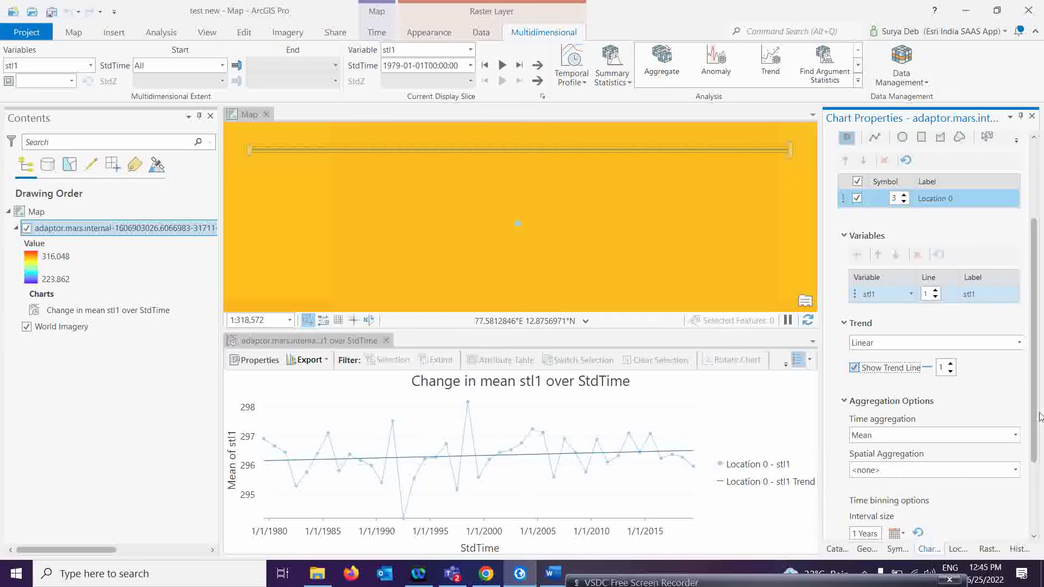
Try labelling the data points on the chart and remove the labels again.
{"action": "scroll", "coordinate": [1034, 426], "scroll_direction": "down", "scroll_amount": 3}
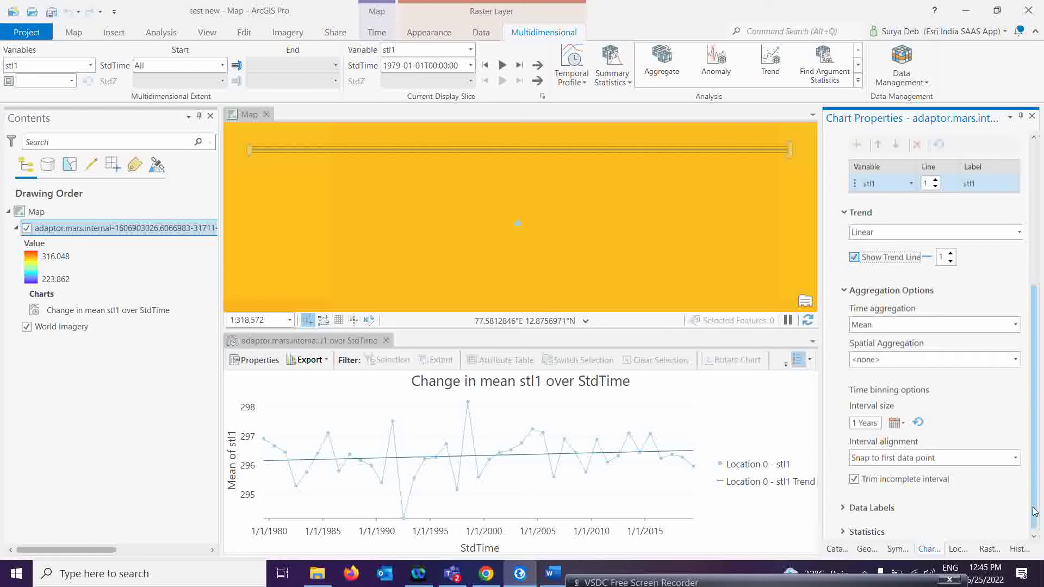
{"action": "left_click", "coordinate": [843, 510]}
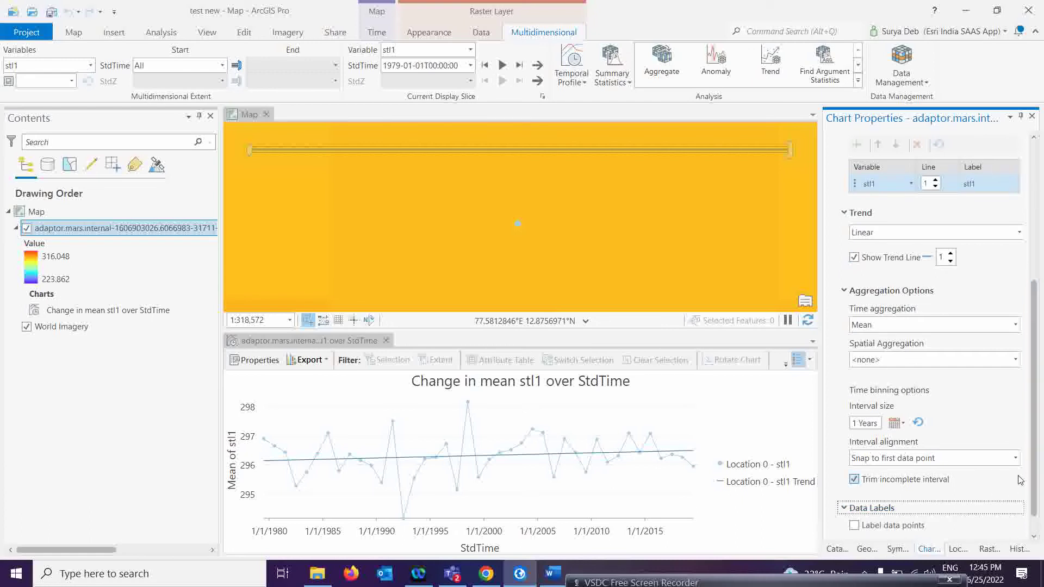
{"action": "scroll", "coordinate": [1033, 497], "scroll_direction": "down", "scroll_amount": 1}
{"action": "scroll", "coordinate": [1032, 497], "scroll_direction": "down", "scroll_amount": 1}
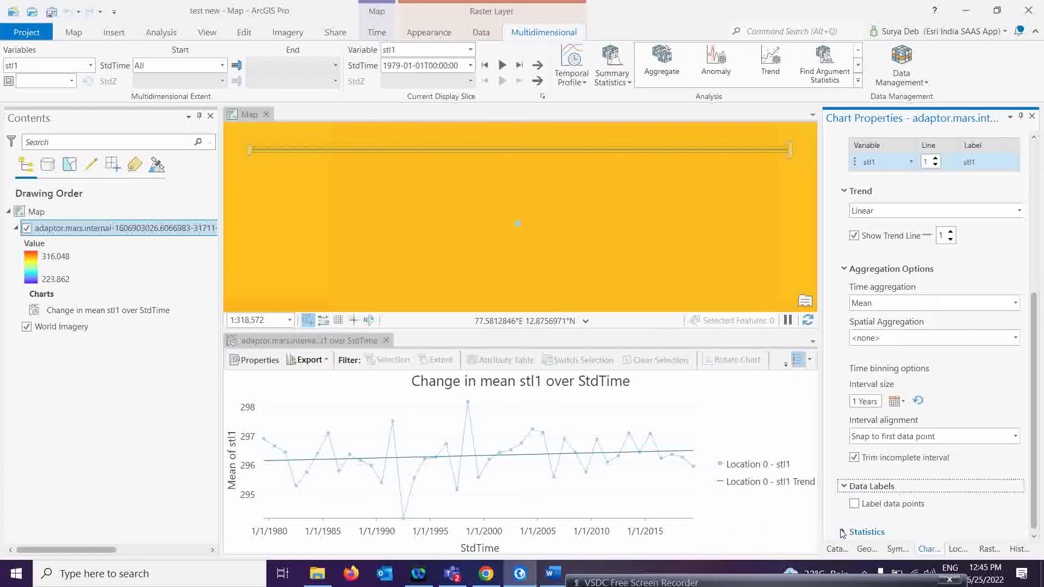
{"action": "left_click", "coordinate": [854, 504]}
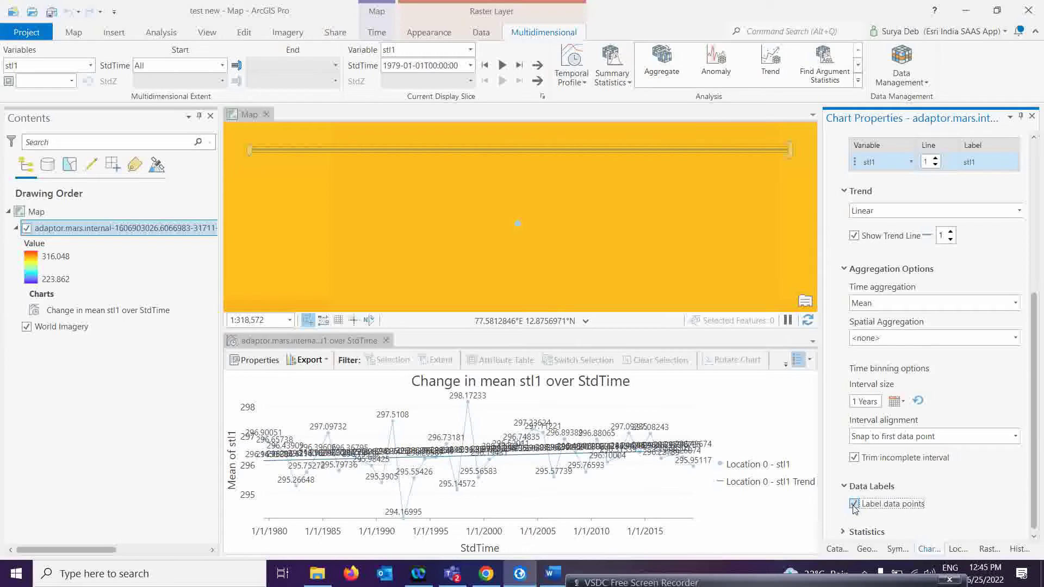
{"action": "left_click", "coordinate": [854, 504]}
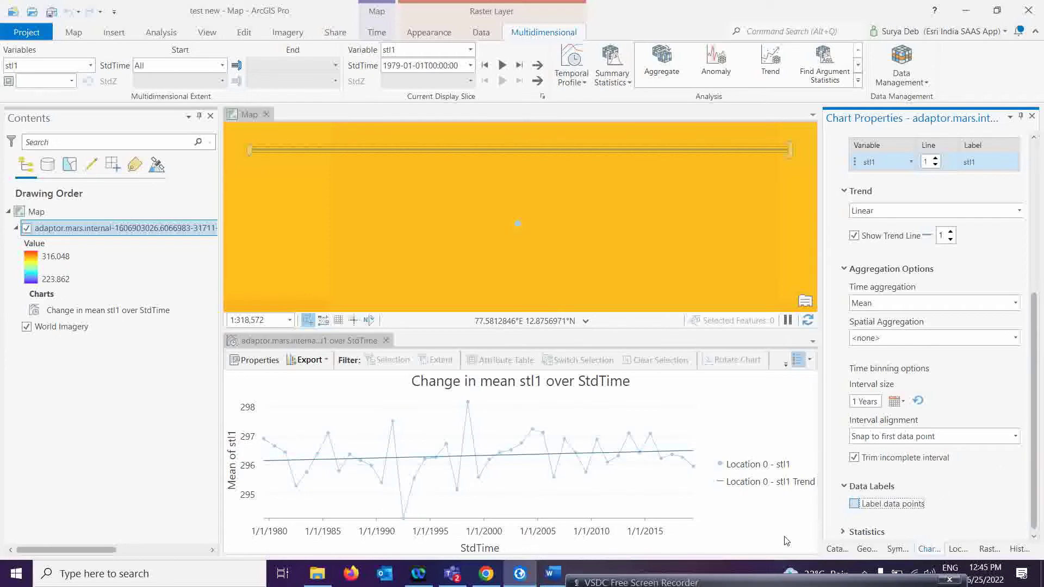
Examine the chart statistics for the Bangalore location, including minimum, maximum, mean, median, sum and standard deviation.
{"action": "left_click", "coordinate": [843, 533]}
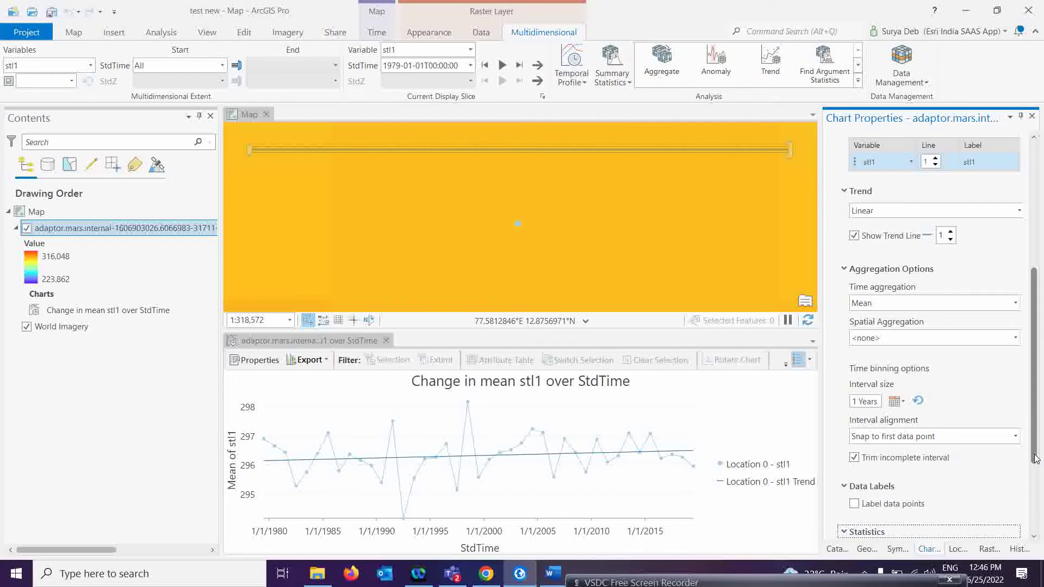
{"action": "scroll", "coordinate": [940, 466], "scroll_direction": "down", "scroll_amount": 5}
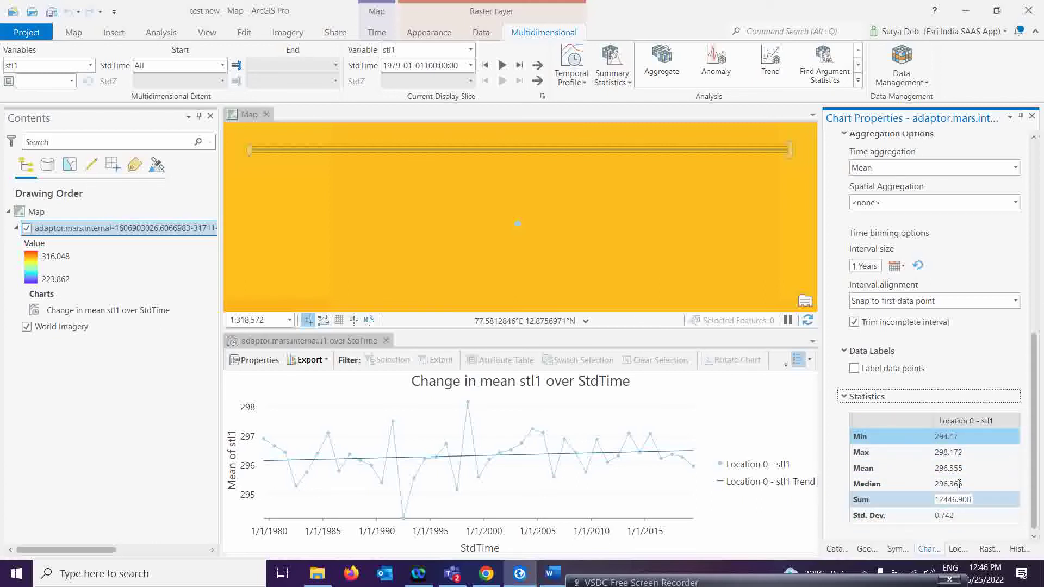
{"action": "left_click_drag", "start_coordinate": [1033, 369], "coordinate": [1004, 268]}
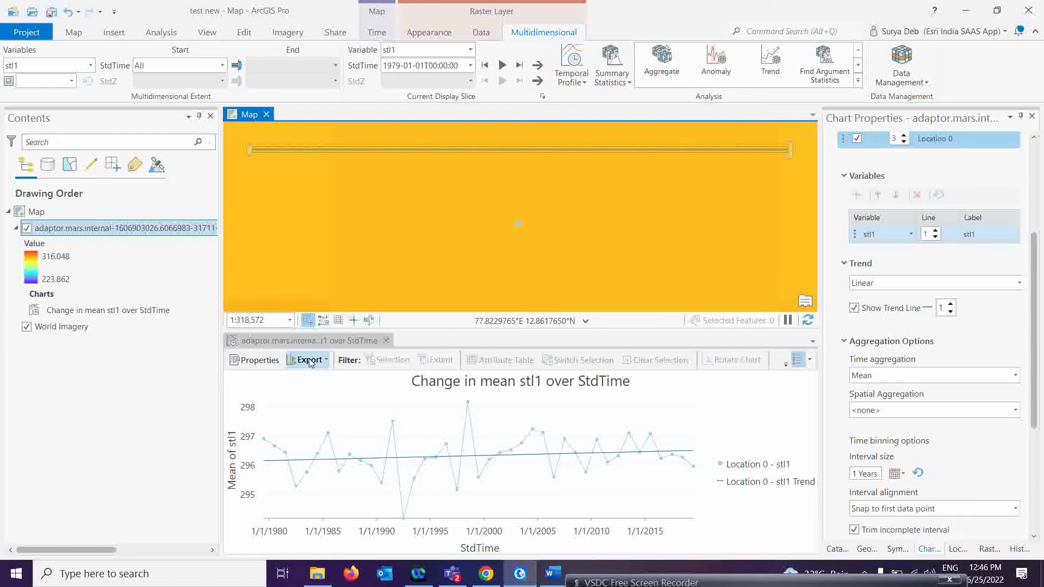
Start exporting the chart as a graphic and set the output format to JPEG Image (*.jpg).
{"action": "left_click", "coordinate": [291, 361]}
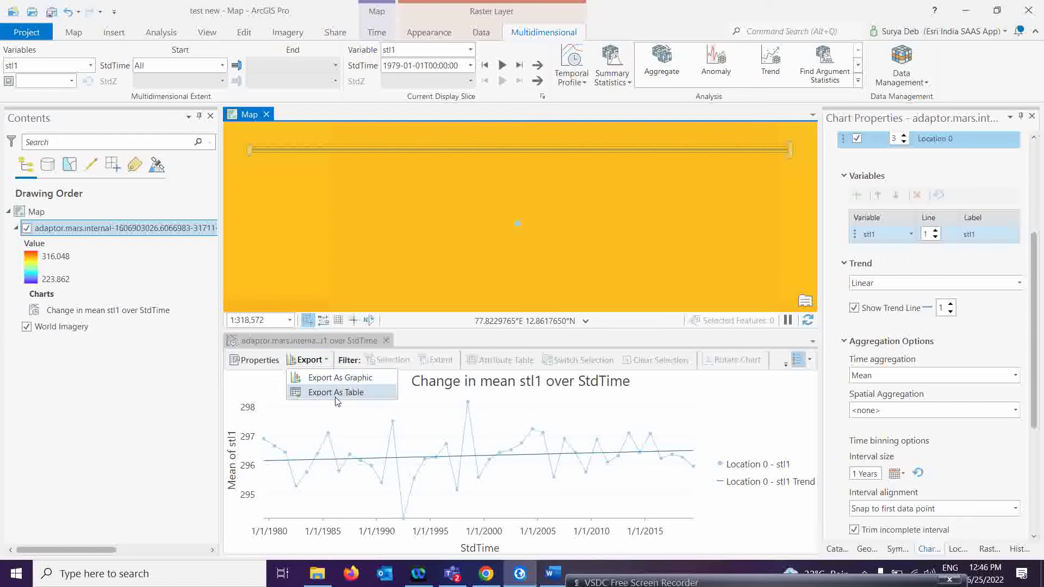
{"action": "left_click", "coordinate": [338, 379]}
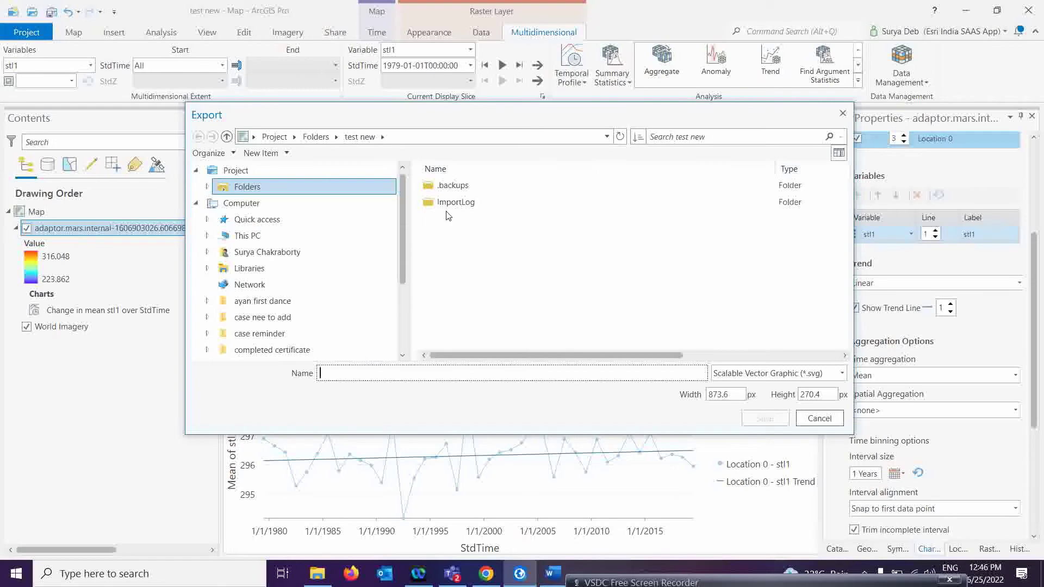
{"action": "left_click", "coordinate": [781, 375]}
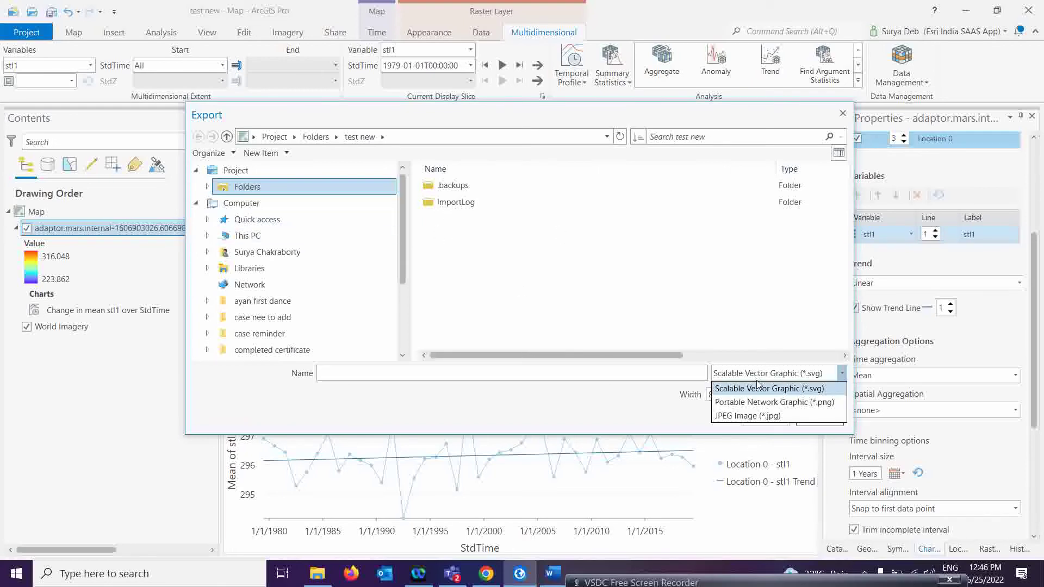
{"action": "left_click", "coordinate": [743, 416]}
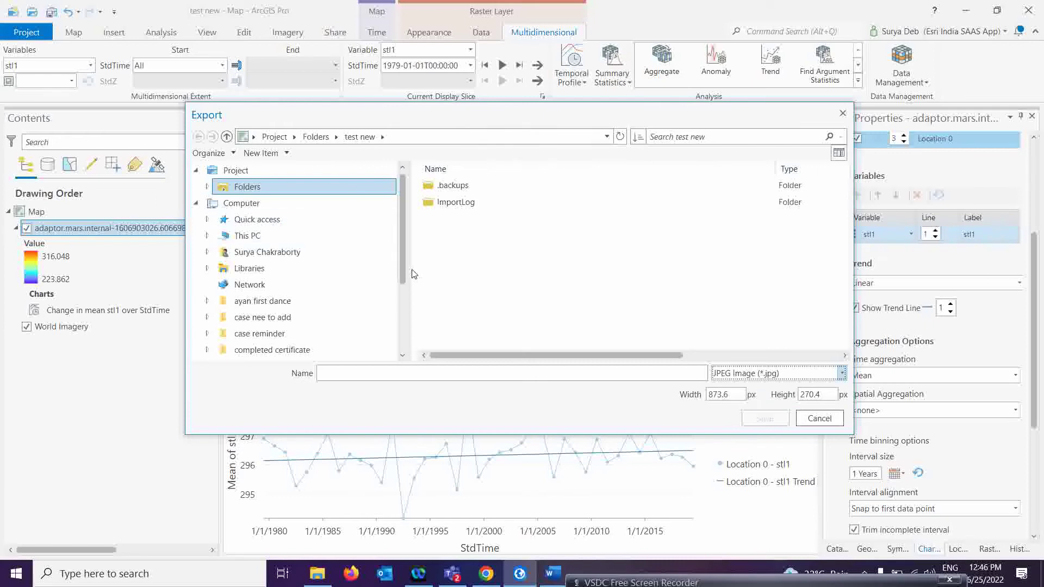
Set the export destination to the "ilo test" folder inside "Tech support Training 2022" on drive DATA1 (E:).
{"action": "scroll", "coordinate": [273, 309], "scroll_direction": "down", "scroll_amount": 2}
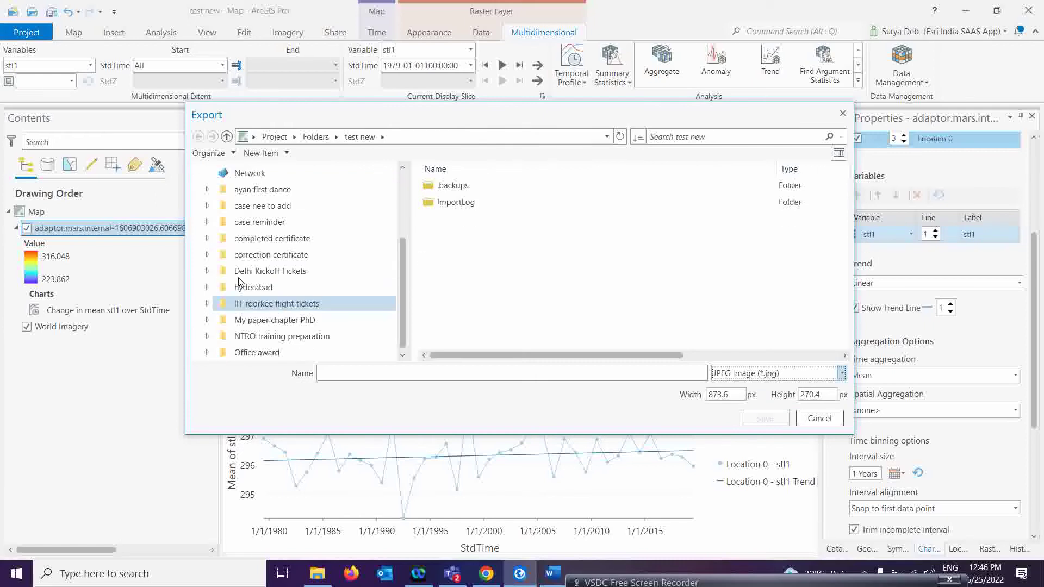
{"action": "scroll", "coordinate": [252, 207], "scroll_direction": "up", "scroll_amount": 2}
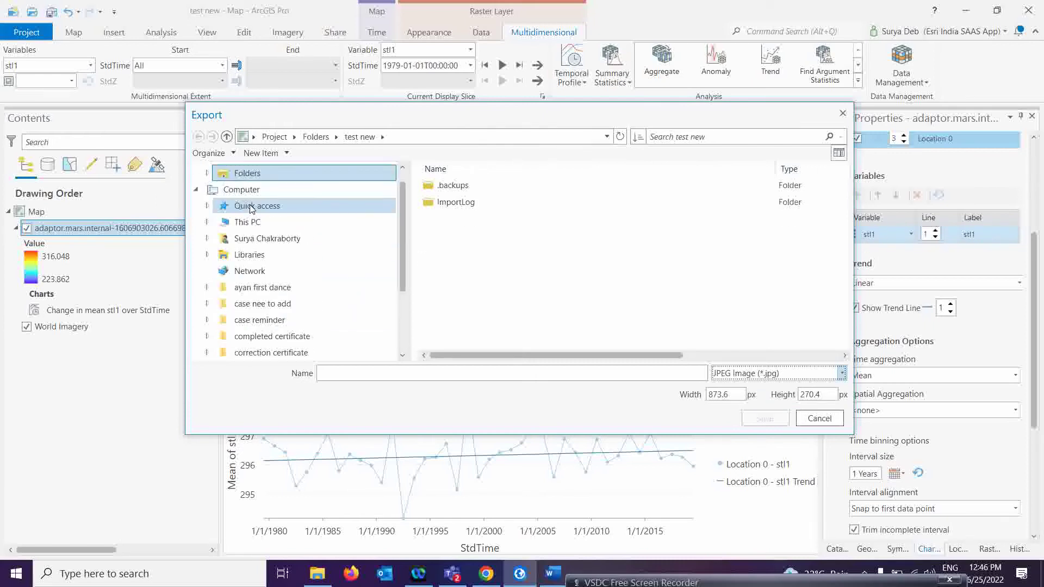
{"action": "left_click", "coordinate": [247, 237]}
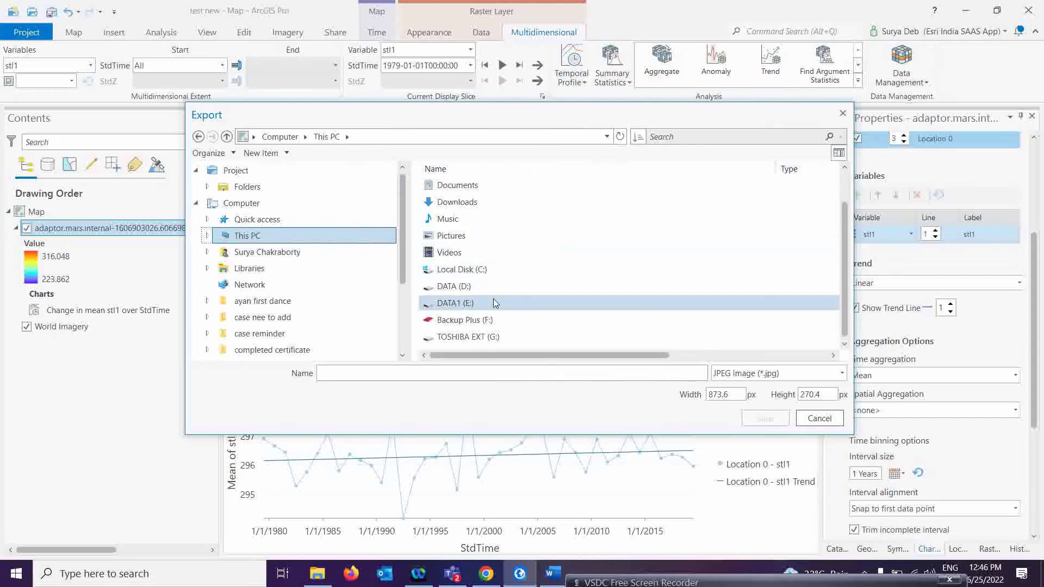
{"action": "double_click", "coordinate": [466, 302]}
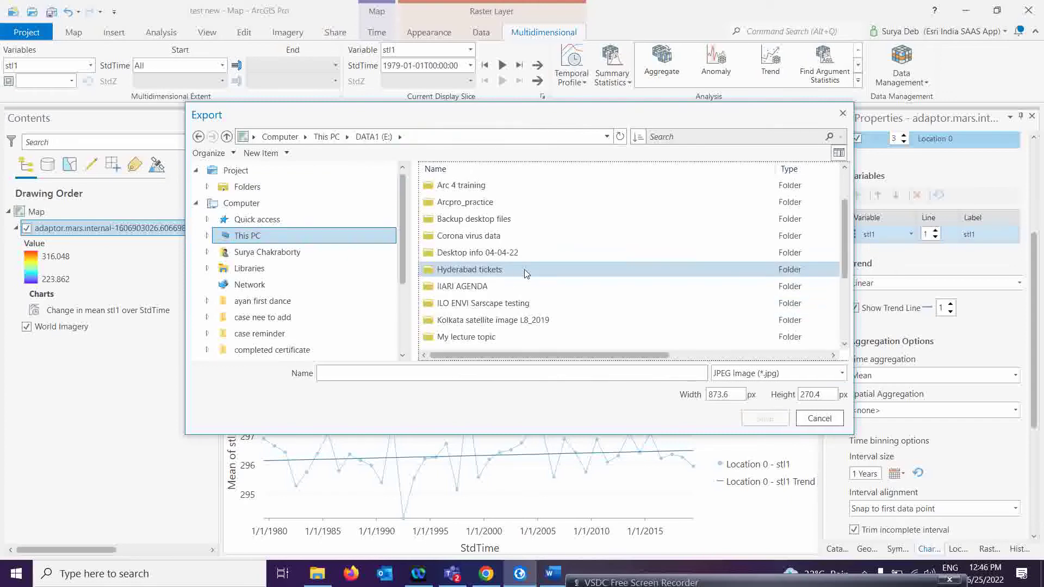
{"action": "scroll", "coordinate": [505, 253], "scroll_direction": "down", "scroll_amount": 2}
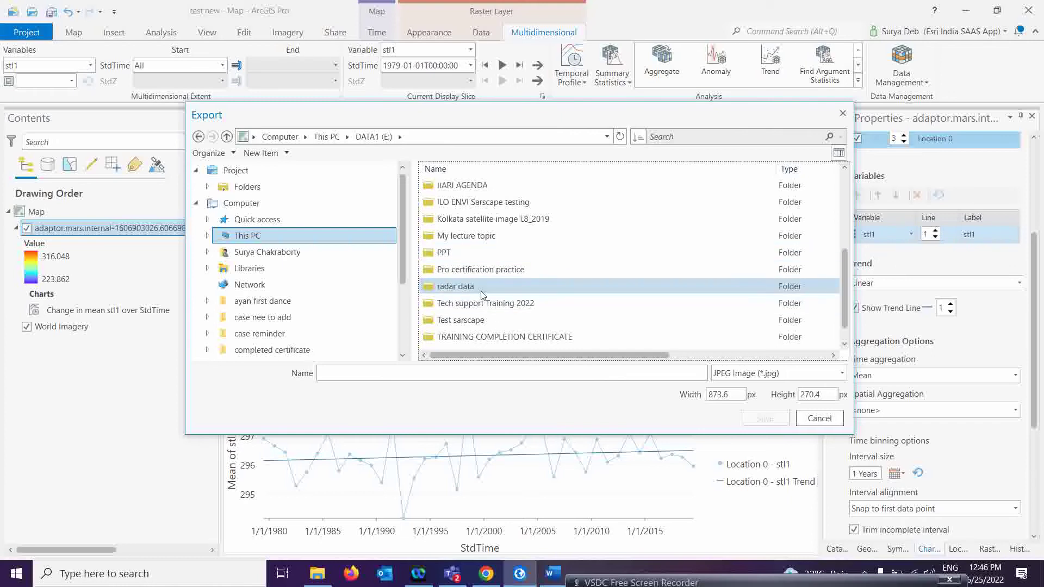
{"action": "scroll", "coordinate": [492, 303], "scroll_direction": "up", "scroll_amount": 1}
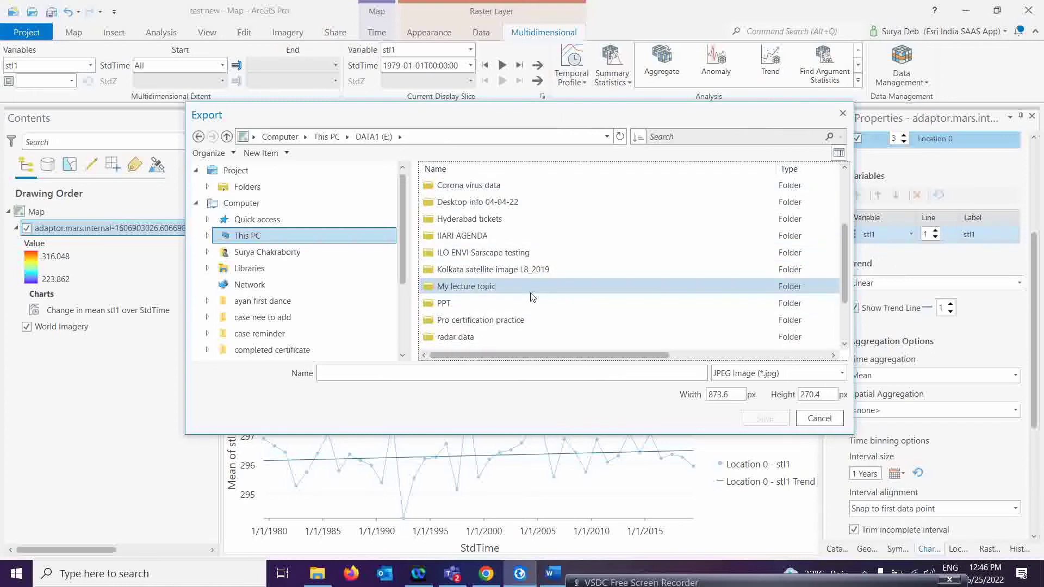
{"action": "scroll", "coordinate": [532, 296], "scroll_direction": "down", "scroll_amount": 2}
{"action": "double_click", "coordinate": [490, 288]}
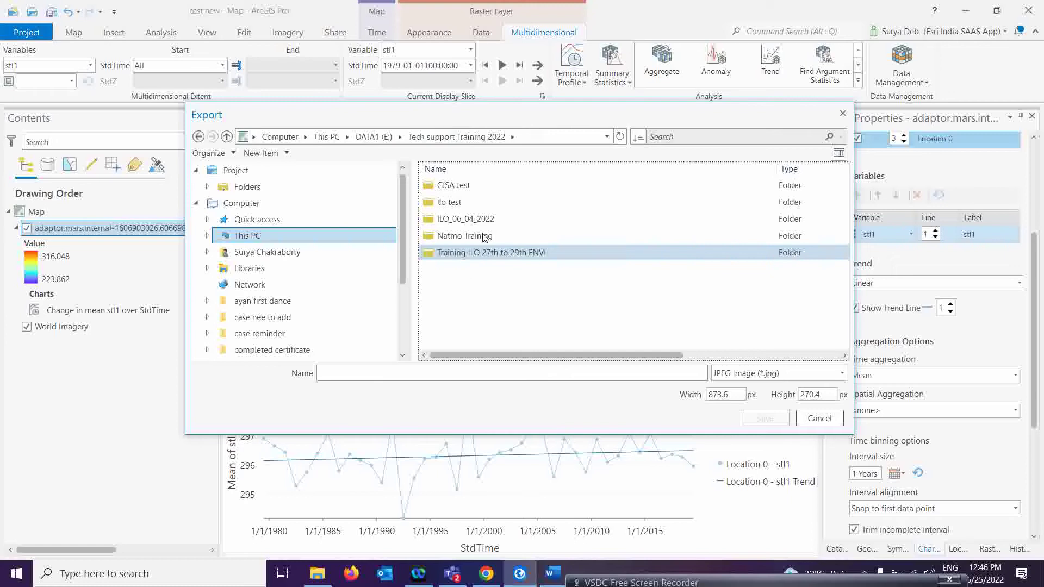
{"action": "double_click", "coordinate": [454, 202]}
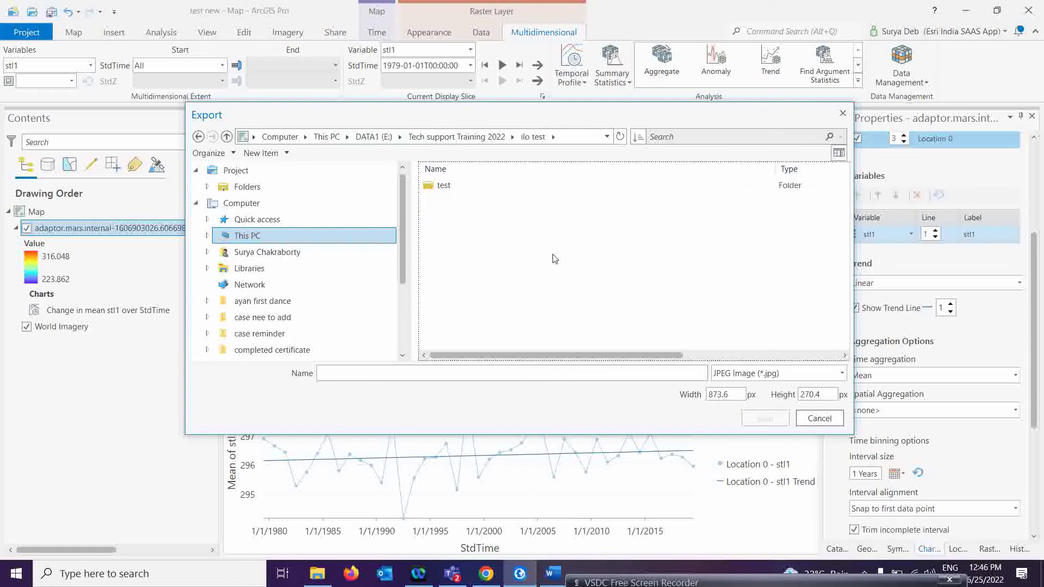
Name the exported chart image trend_line and save it.
{"action": "left_click", "coordinate": [407, 377]}
{"action": "type", "text": "t"}
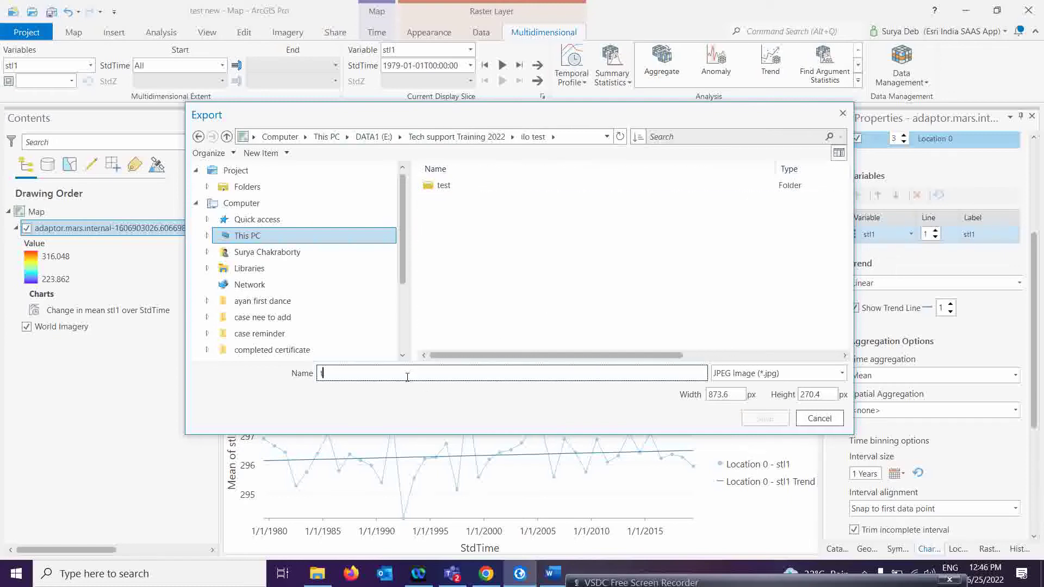
{"action": "type", "text": "rend_line"}
{"action": "left_click", "coordinate": [765, 418]}
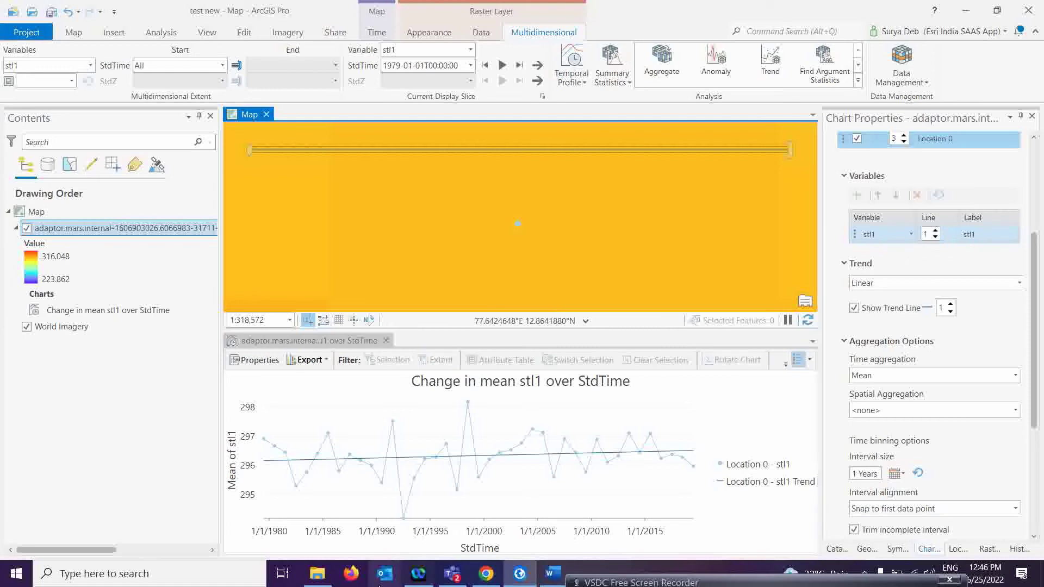
Switch to File Explorer, view the trend_line image in DATA1 (E:) > Tech support Training 2022 > ilo test, and return to ArcGIS Pro.
{"action": "left_click", "coordinate": [317, 574]}
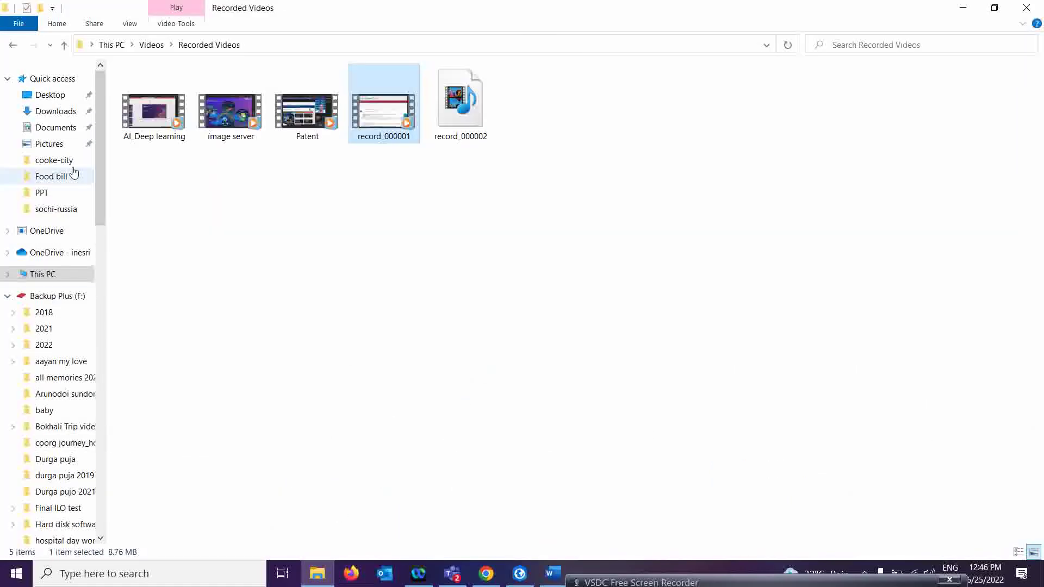
{"action": "left_click", "coordinate": [42, 281]}
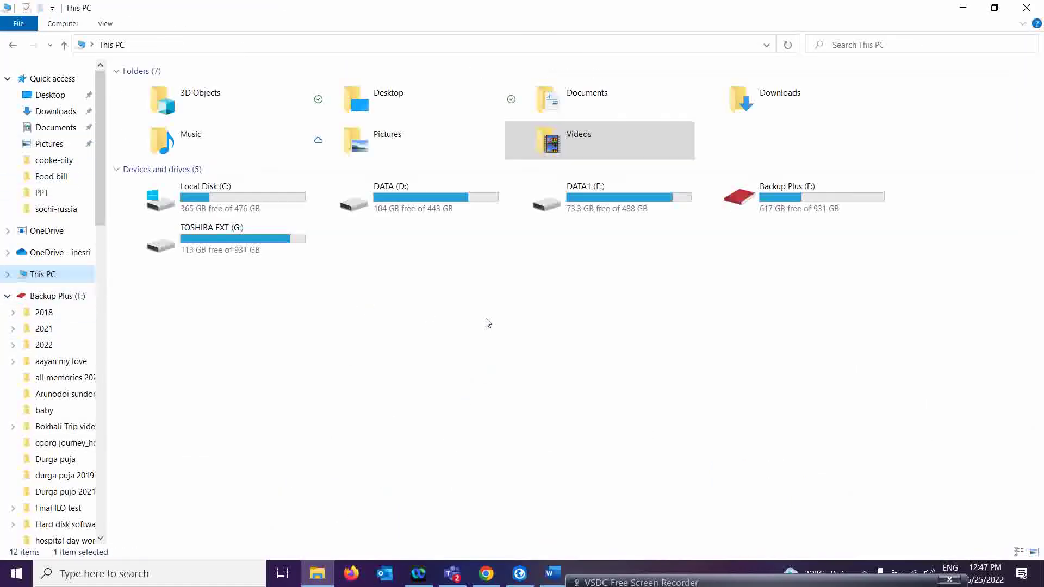
{"action": "double_click", "coordinate": [623, 207]}
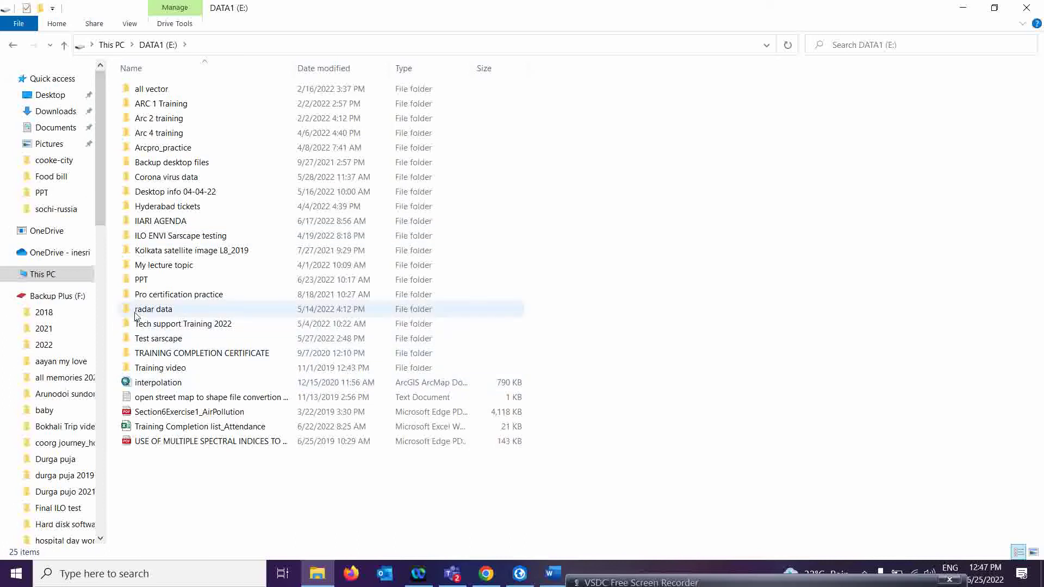
{"action": "left_click", "coordinate": [171, 327]}
{"action": "double_click", "coordinate": [170, 332]}
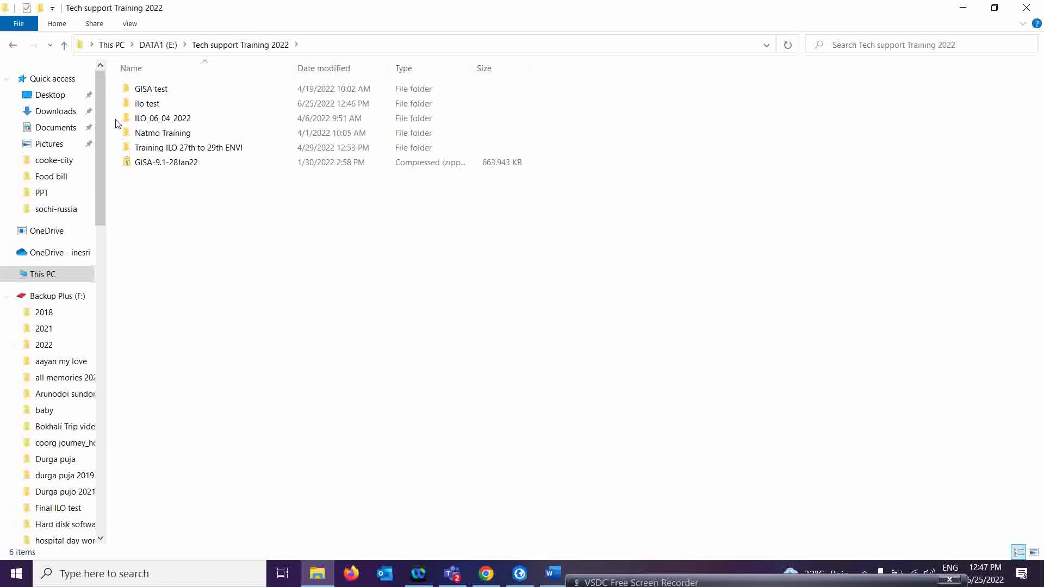
{"action": "double_click", "coordinate": [145, 104]}
{"action": "double_click", "coordinate": [228, 124]}
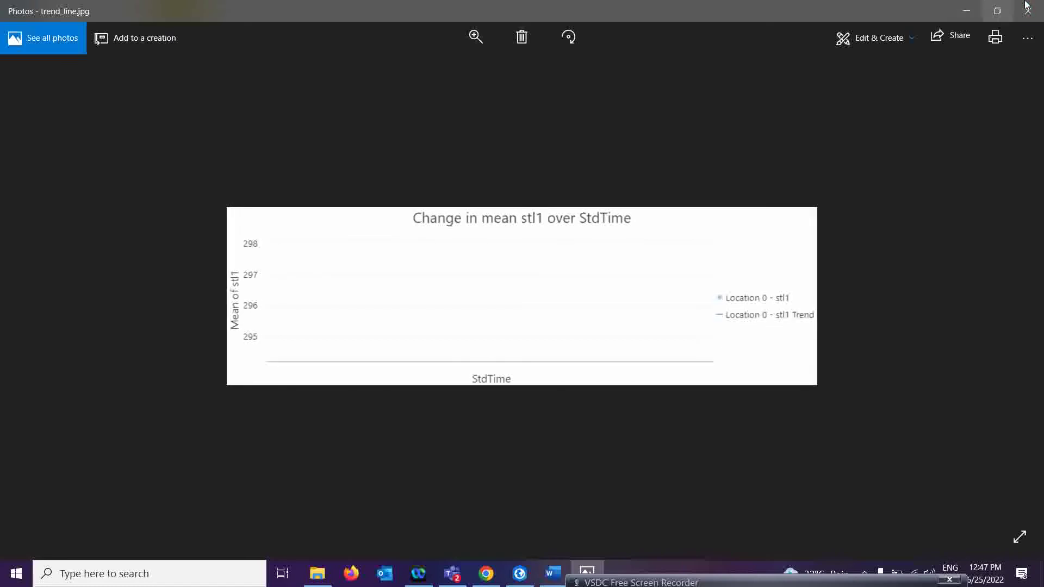
{"action": "left_click", "coordinate": [1027, 7]}
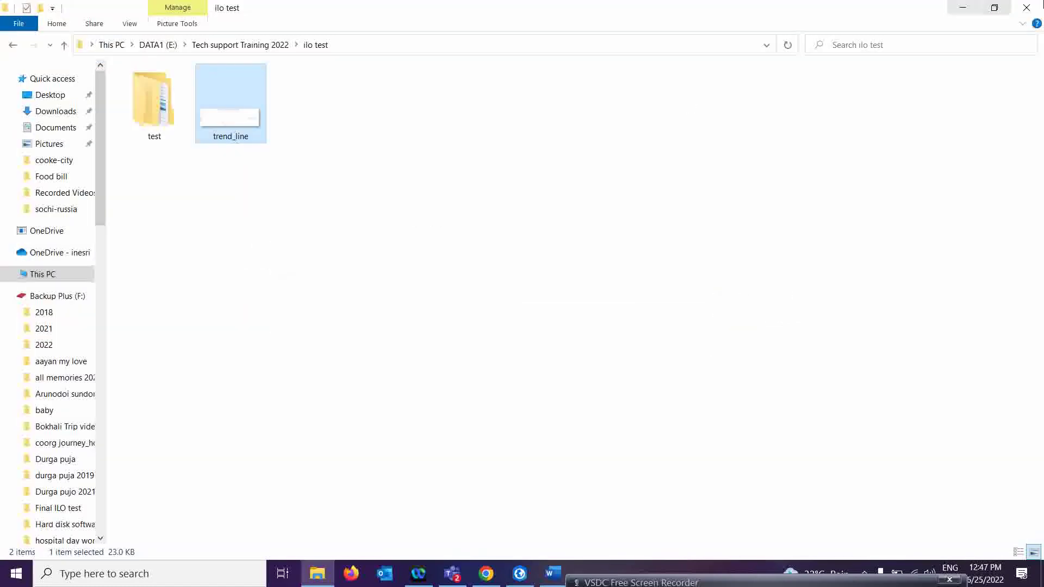
{"action": "left_click", "coordinate": [961, 9]}
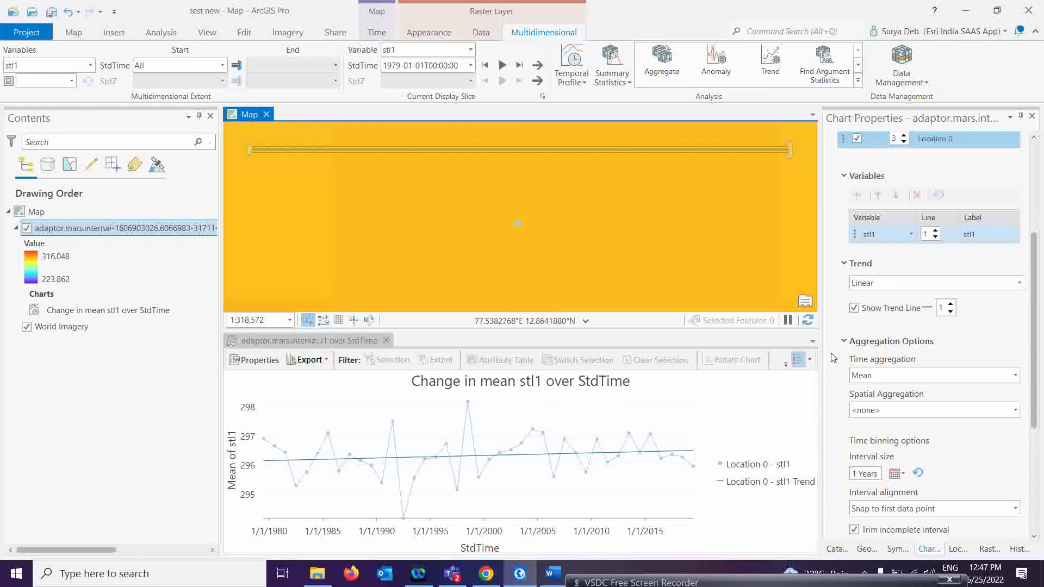
Change the color of the chart's linear trend line to red.
{"action": "left_click", "coordinate": [809, 359]}
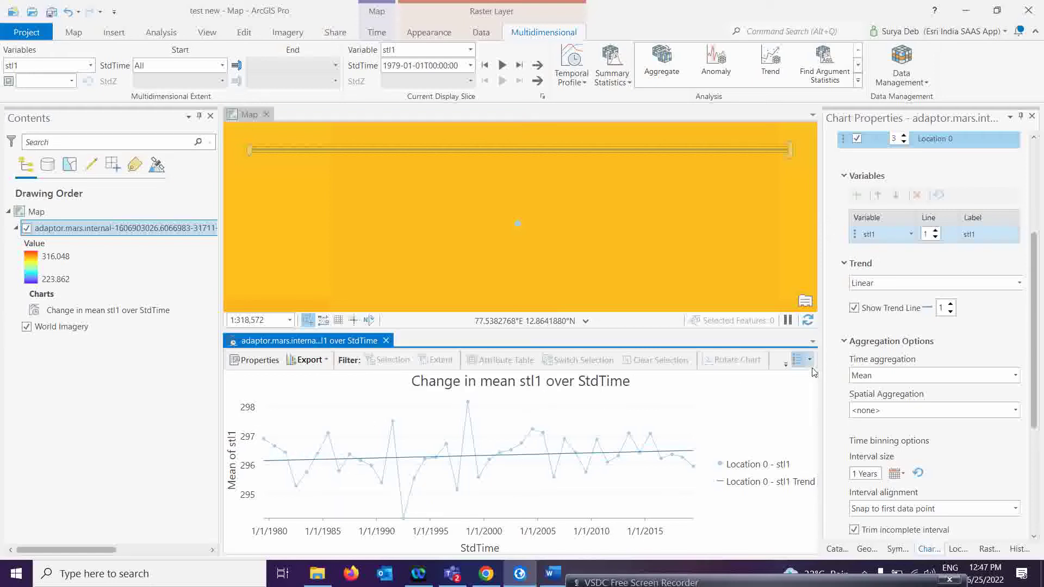
{"action": "left_click", "coordinate": [317, 459]}
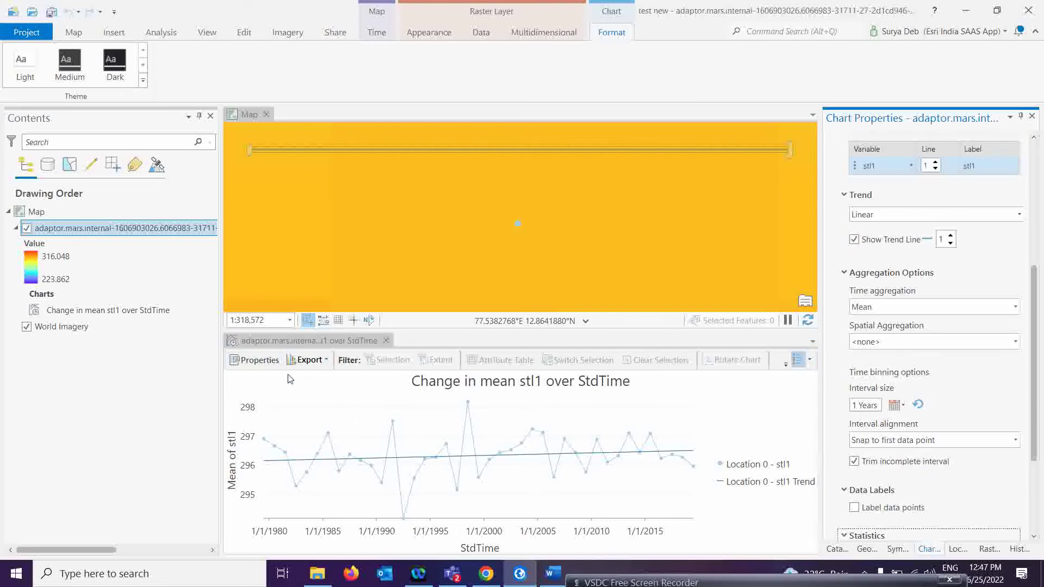
{"action": "left_click", "coordinate": [926, 240]}
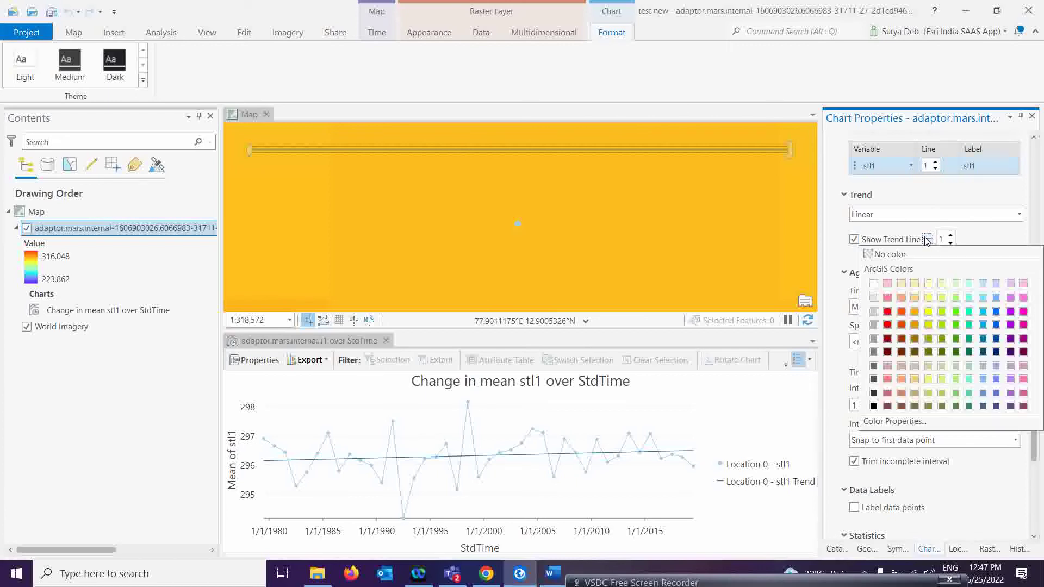
{"action": "left_click", "coordinate": [887, 311]}
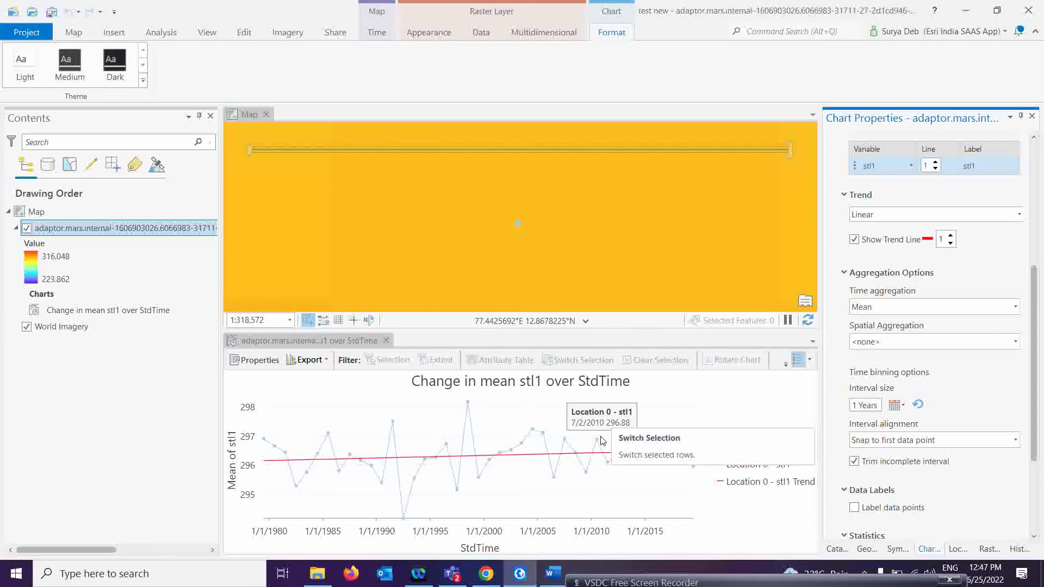
Select all the data points in the StdTime chart and clear the selection again.
{"action": "left_click_drag", "start_coordinate": [243, 392], "coordinate": [801, 550]}
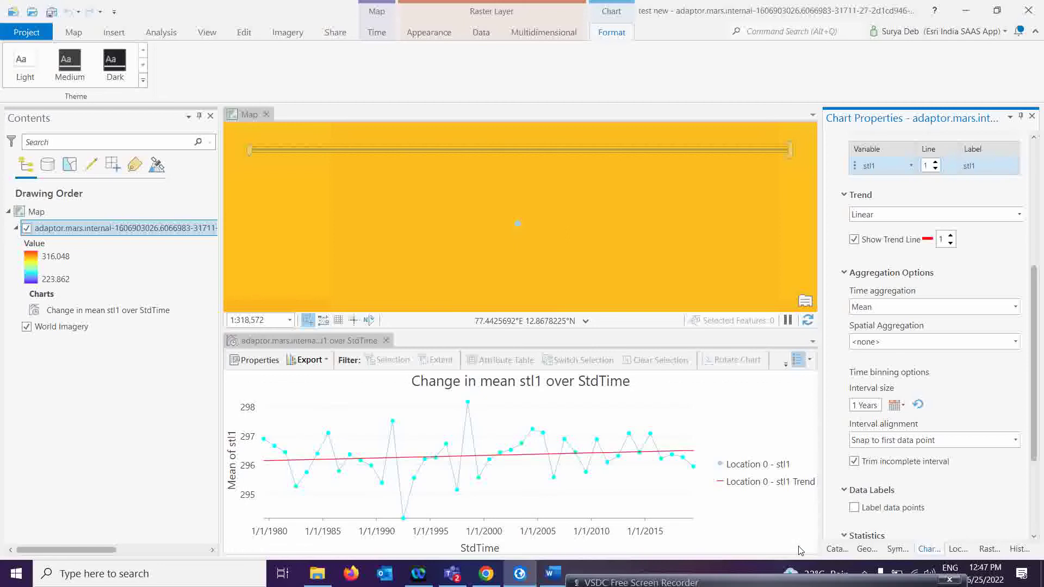
{"action": "mouse_move", "coordinate": [503, 460]}
{"action": "left_click", "coordinate": [238, 394]}
Close the mean stl1 chart and remove both the chart and the adaptor.mars.internal raster layer from the map.
{"action": "left_click", "coordinate": [378, 341]}
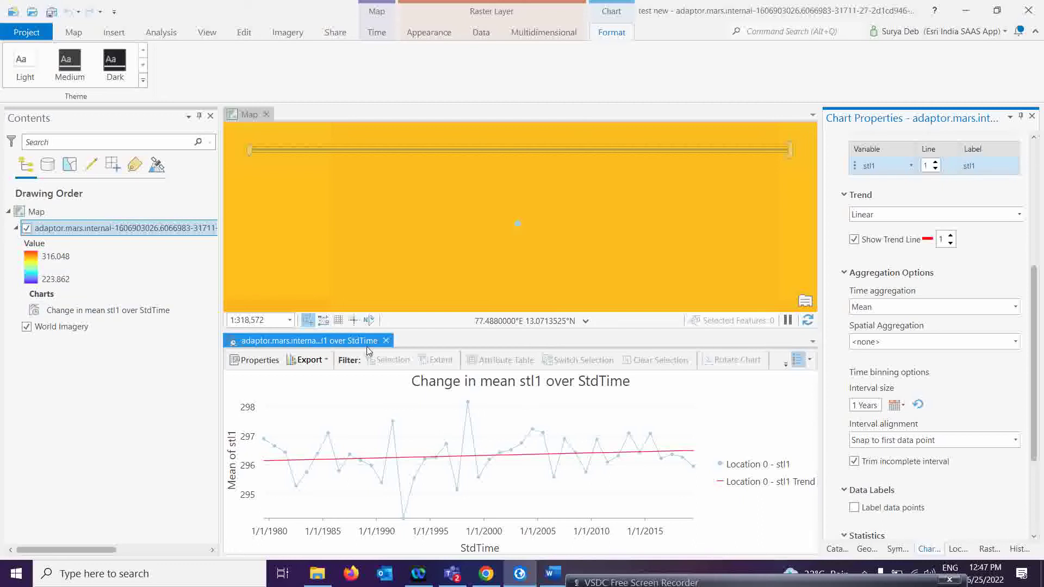
{"action": "left_click", "coordinate": [386, 341]}
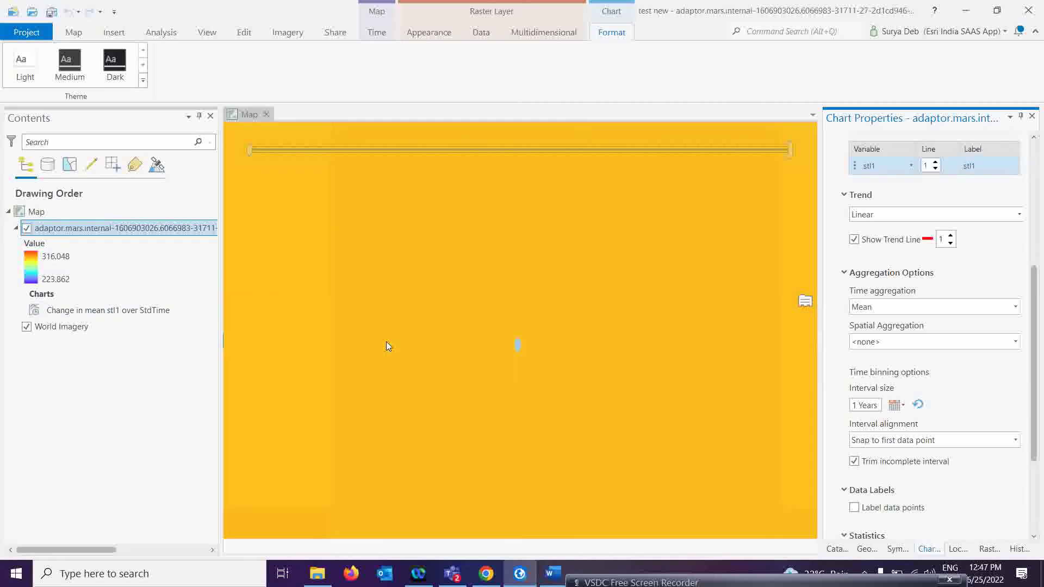
{"action": "scroll", "coordinate": [500, 313], "scroll_direction": "down", "scroll_amount": 5}
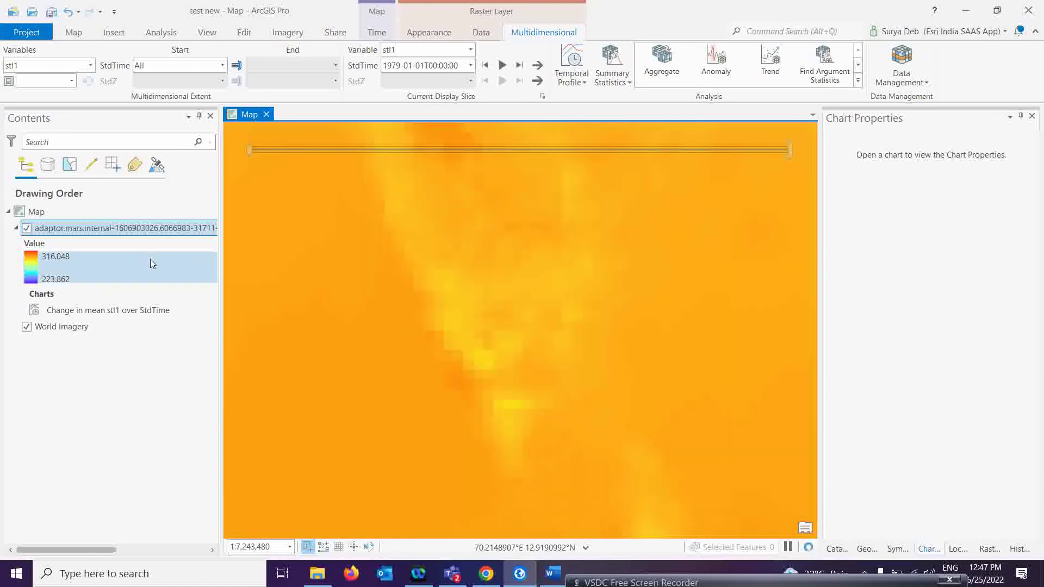
{"action": "right_click", "coordinate": [77, 312]}
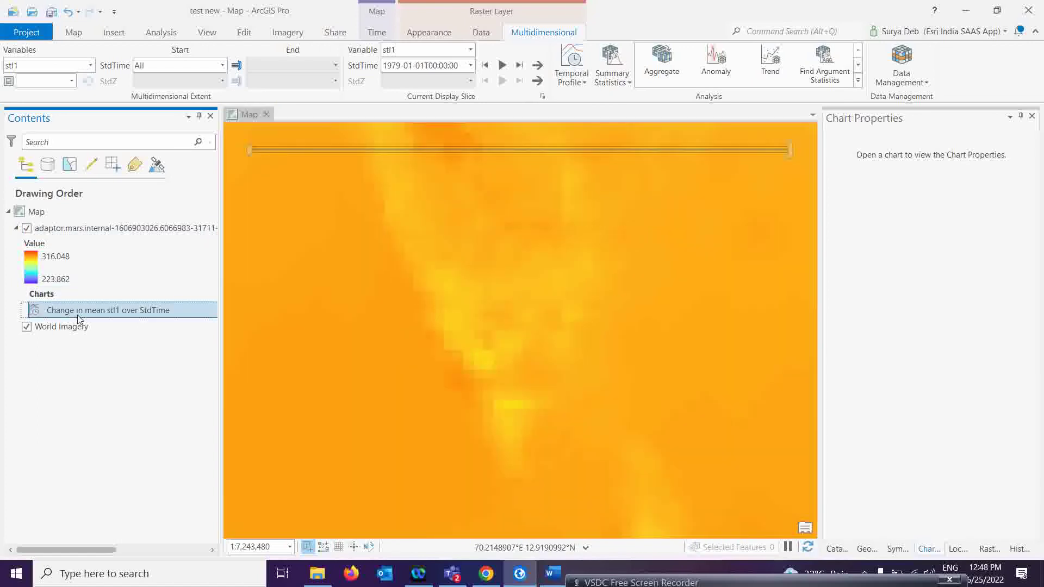
{"action": "left_click", "coordinate": [91, 366]}
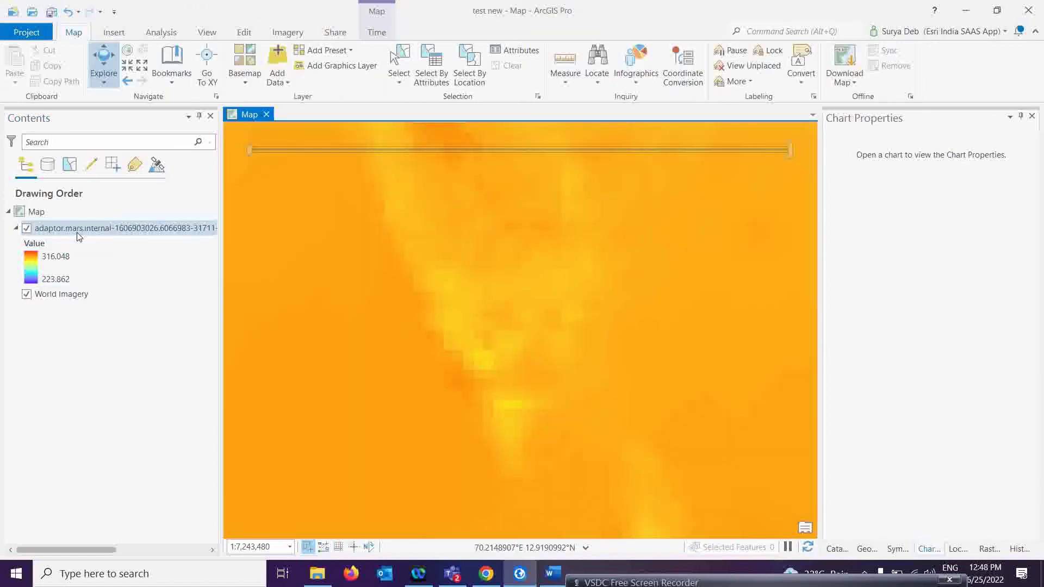
{"action": "right_click", "coordinate": [76, 229]}
{"action": "left_click", "coordinate": [119, 195]}
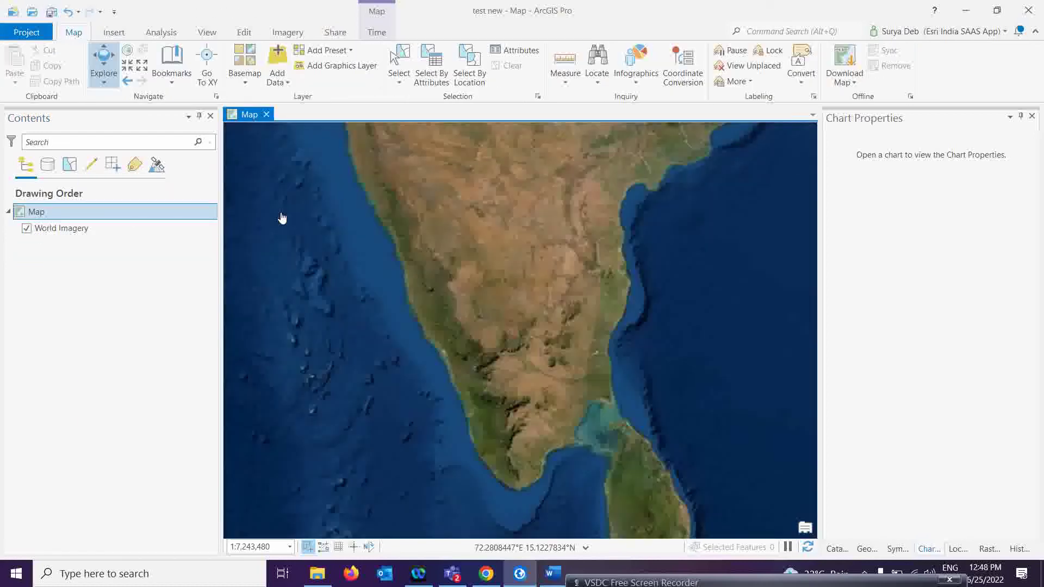
{"action": "left_click", "coordinate": [281, 81]}
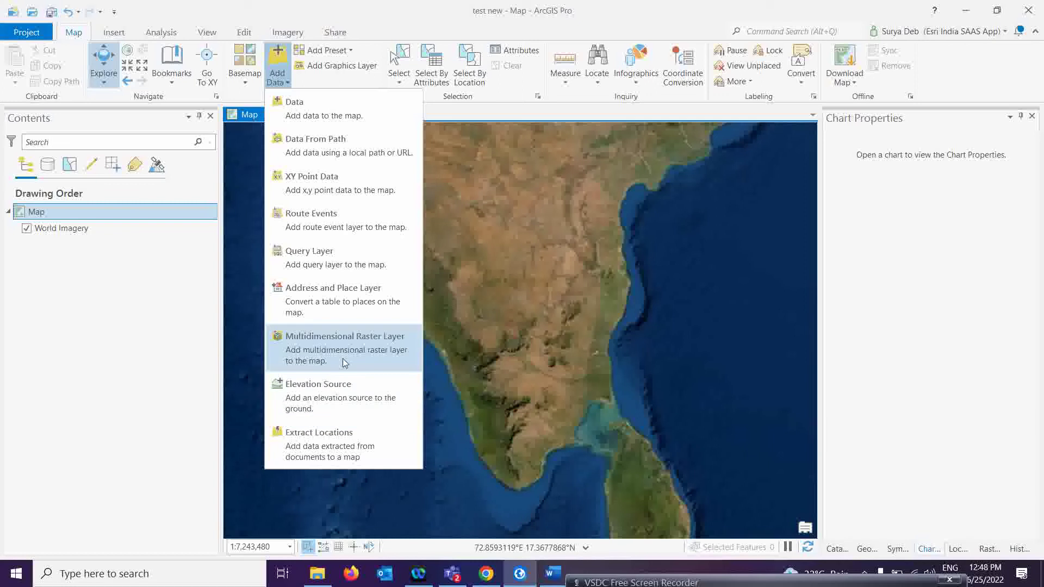
{"action": "left_click", "coordinate": [320, 348]}
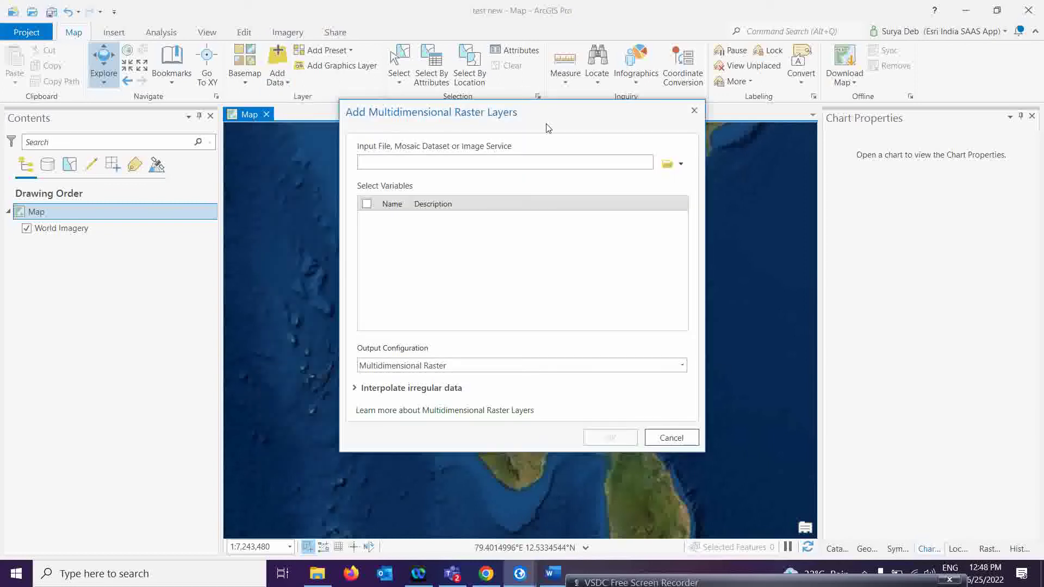
{"action": "left_click_drag", "start_coordinate": [548, 128], "coordinate": [460, 109]}
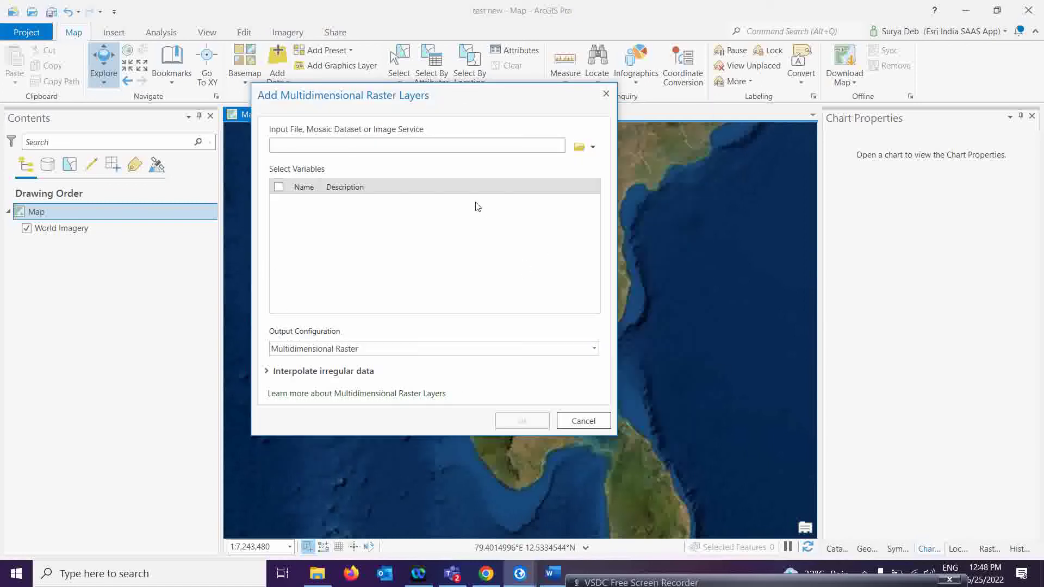
{"action": "left_click", "coordinate": [593, 147]}
{"action": "left_click", "coordinate": [604, 162]}
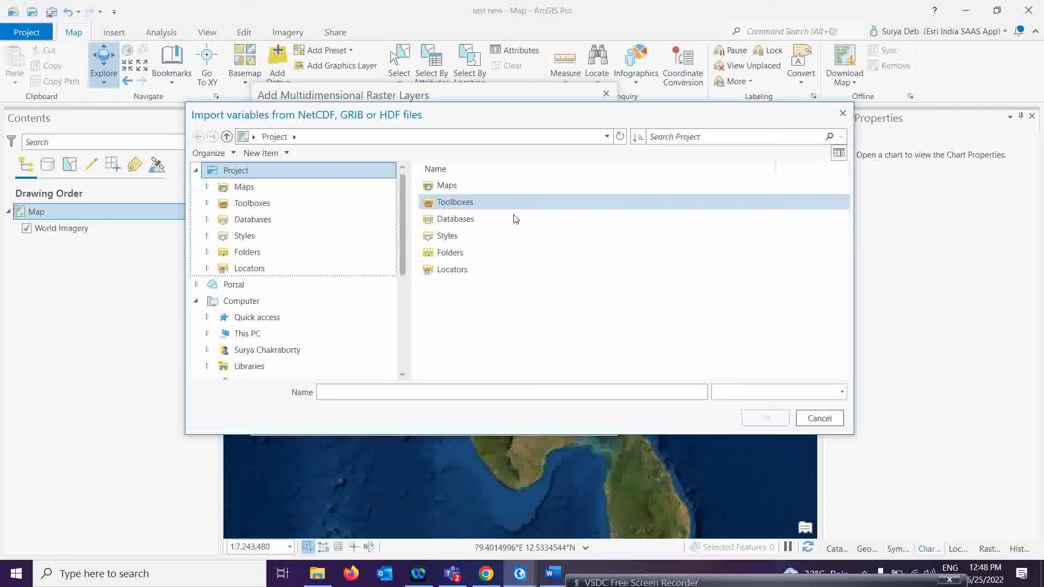
{"action": "double_click", "coordinate": [462, 246]}
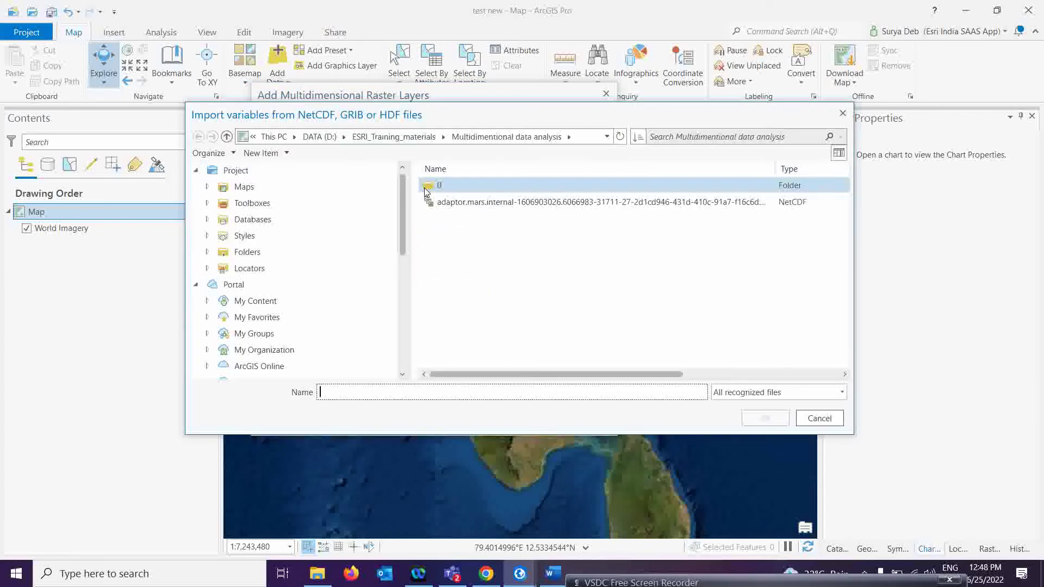
{"action": "left_click", "coordinate": [477, 202]}
{"action": "left_click", "coordinate": [764, 418]}
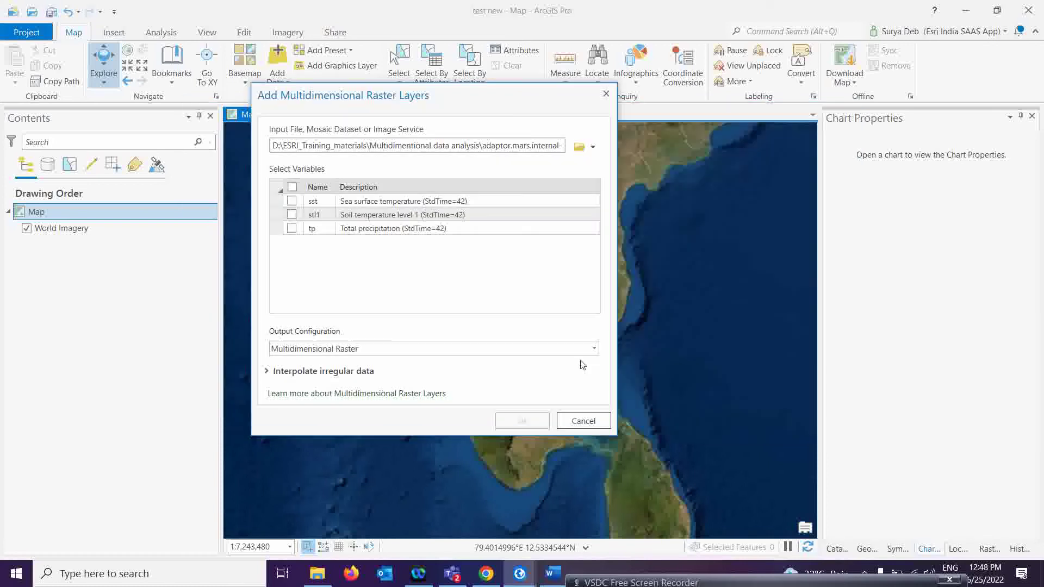
{"action": "left_click", "coordinate": [592, 351]}
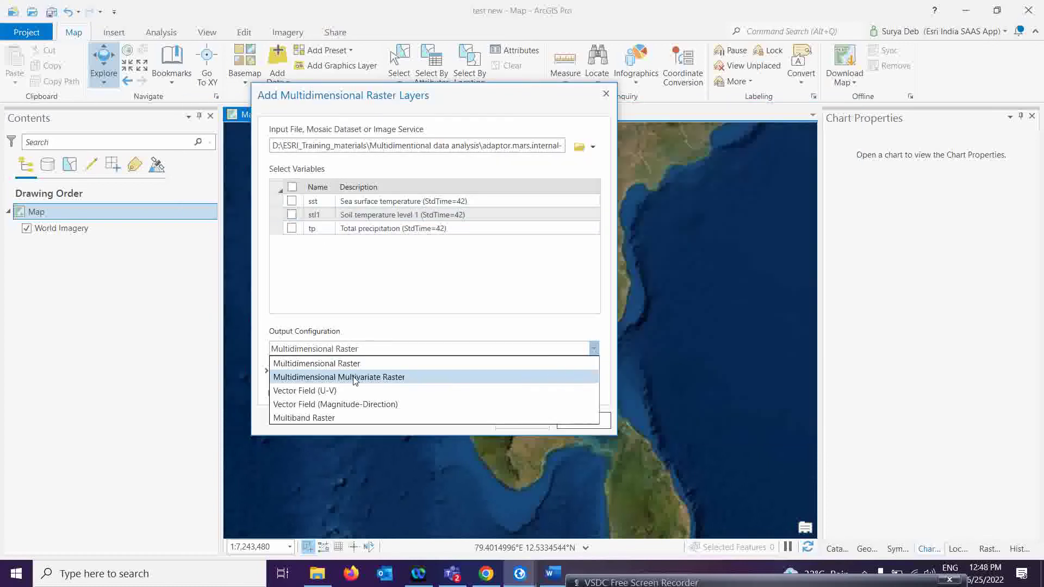
{"action": "left_click", "coordinate": [605, 100]}
{"action": "left_click", "coordinate": [603, 96]}
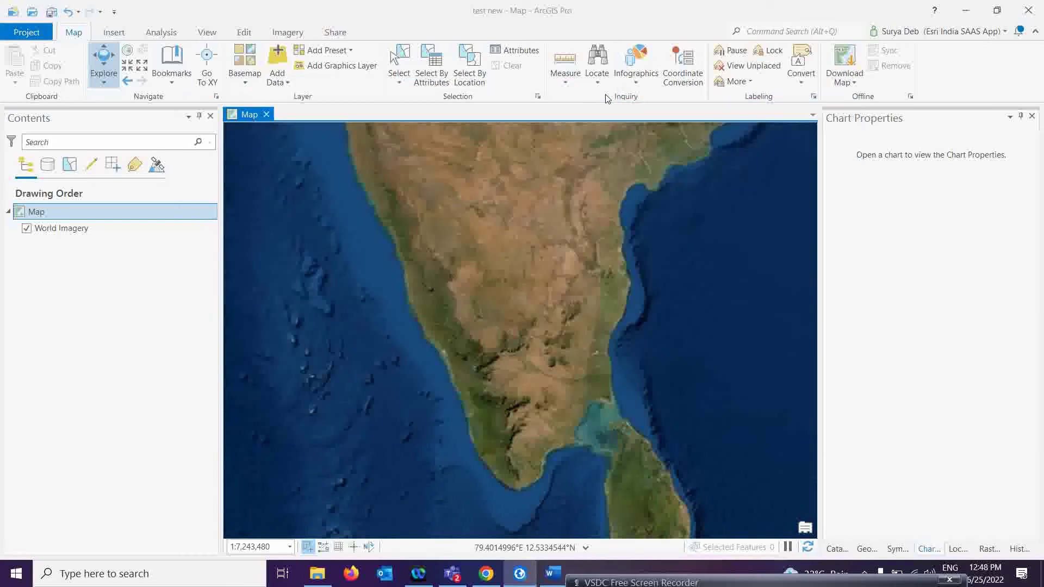
Start adding a multidimensional raster layer with the output configuration set to Multidimensional Multivariate Raster.
{"action": "left_click", "coordinate": [277, 81]}
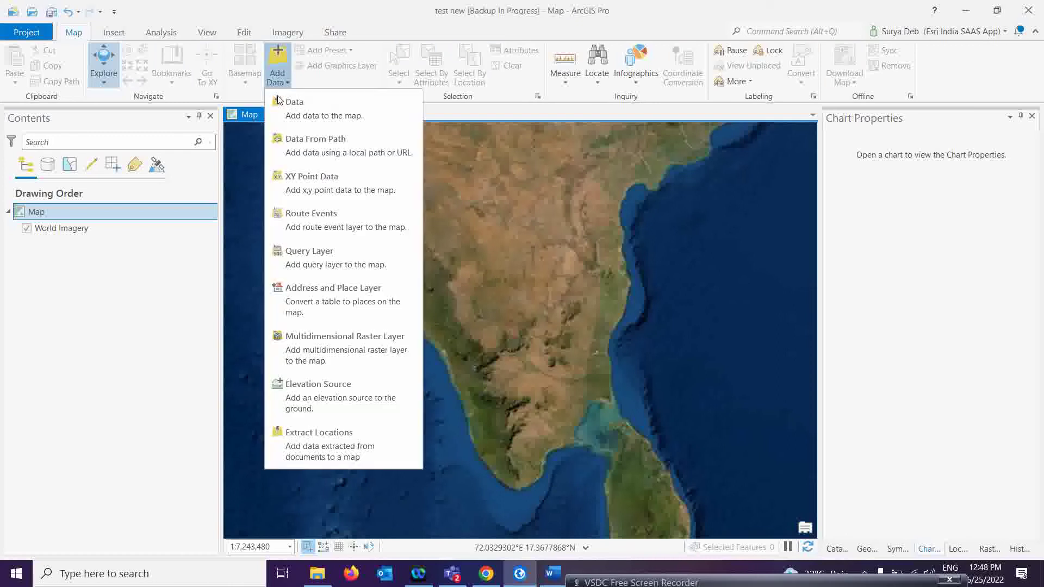
{"action": "left_click", "coordinate": [307, 351]}
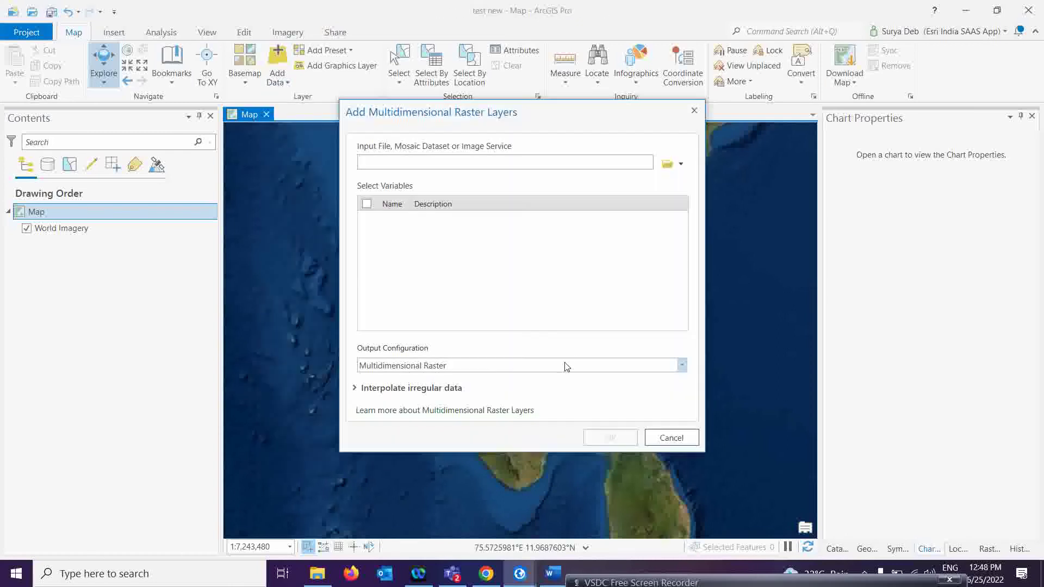
{"action": "left_click", "coordinate": [682, 365]}
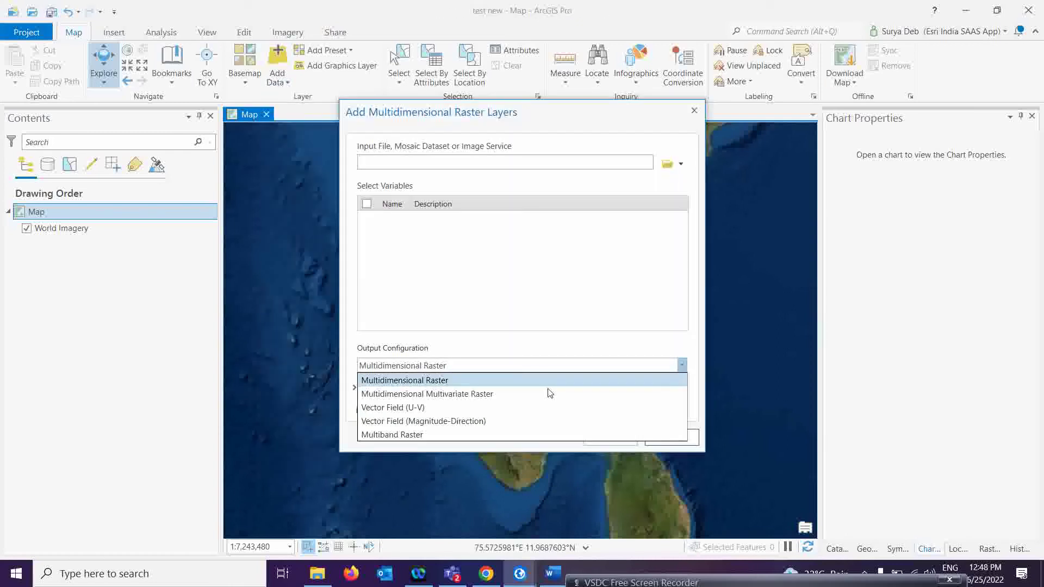
{"action": "left_click", "coordinate": [430, 394]}
Import the variables from the adaptor.mars.internal NetCDF file in the Multidimentional data analysis folder.
{"action": "left_click", "coordinate": [686, 165]}
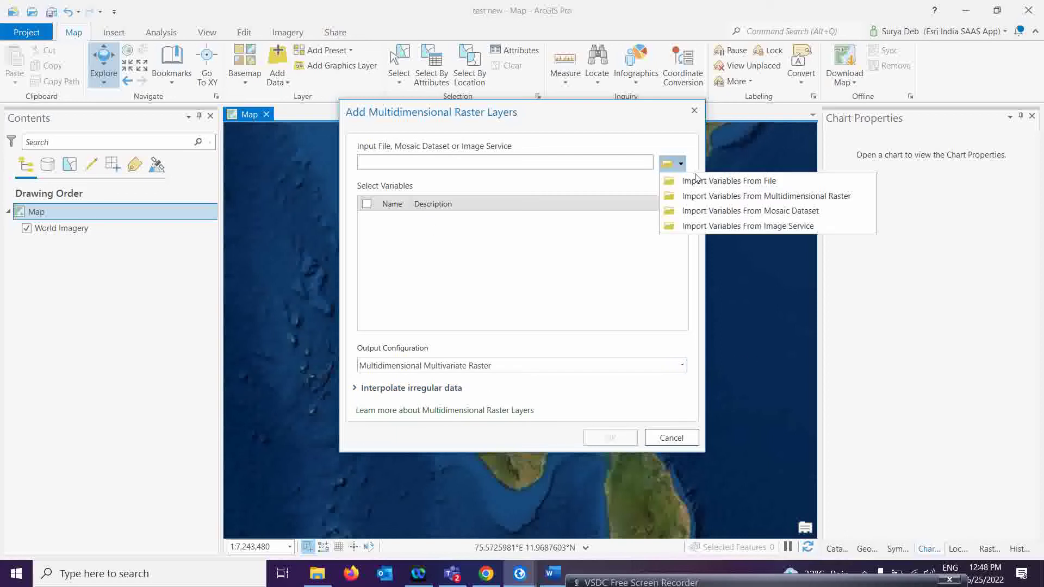
{"action": "left_click", "coordinate": [700, 180]}
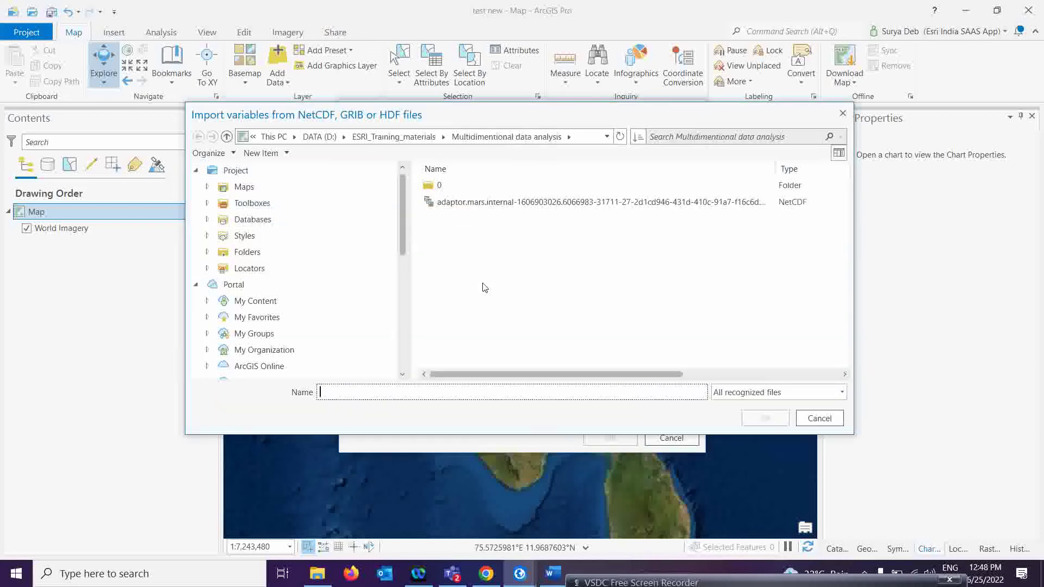
{"action": "left_click", "coordinate": [468, 203]}
{"action": "left_click", "coordinate": [766, 418]}
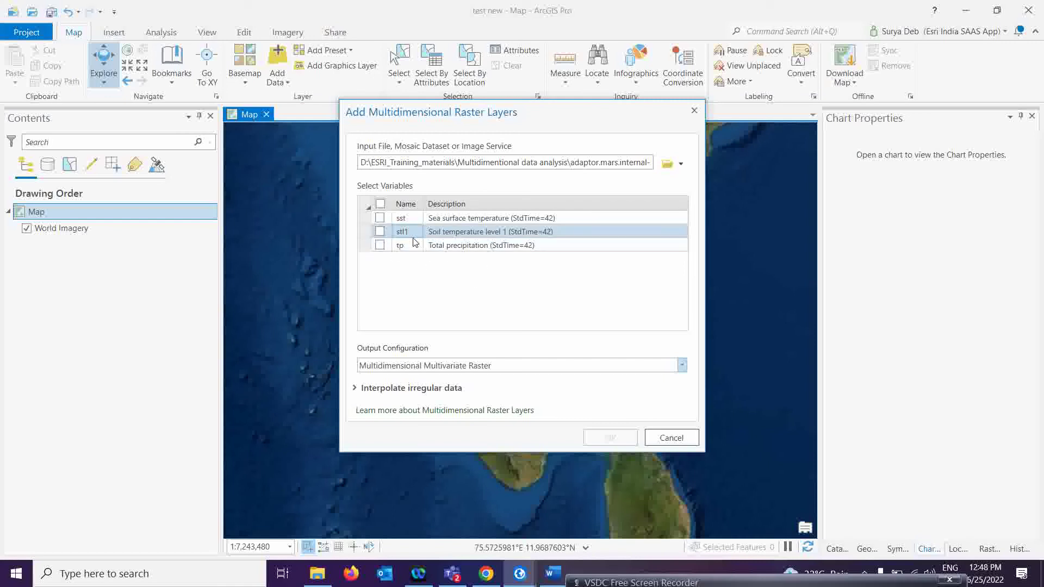
Include the tp (Total precipitation) and stl1 (Soil temperature level 1) variables and add the multivariate raster layer to the map.
{"action": "left_click", "coordinate": [380, 244]}
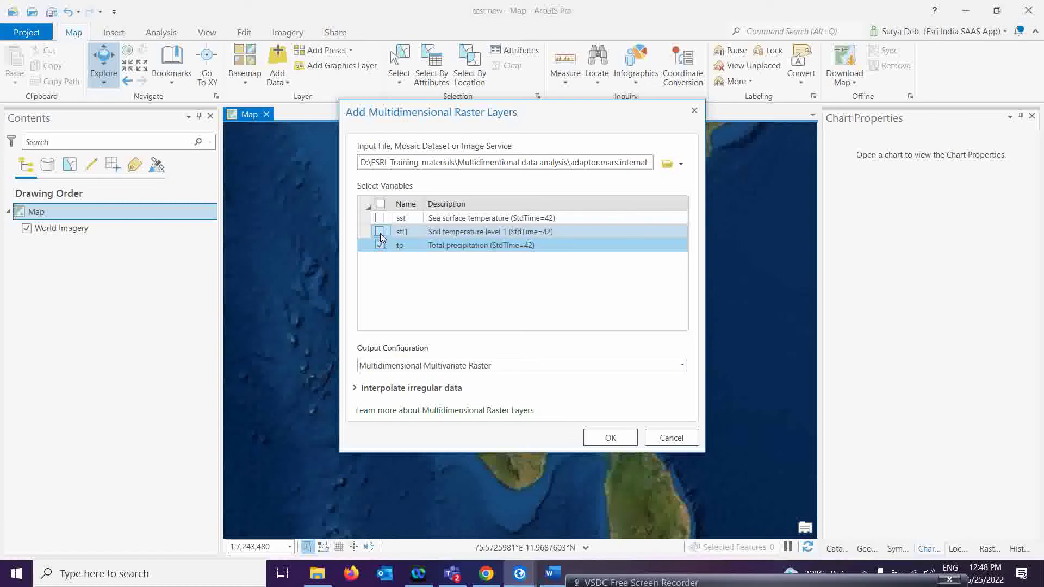
{"action": "left_click", "coordinate": [380, 232]}
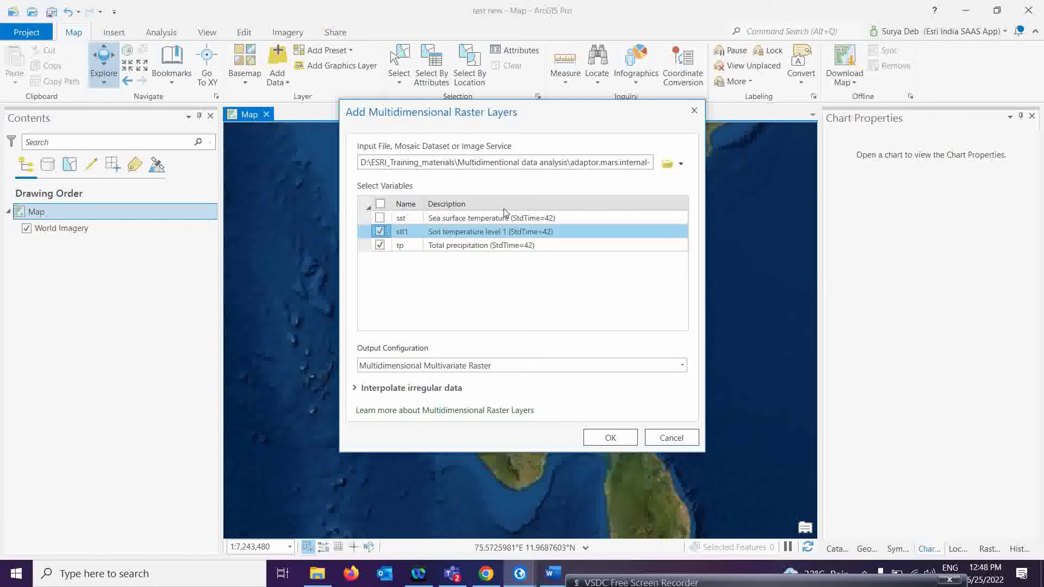
{"action": "left_click", "coordinate": [610, 438]}
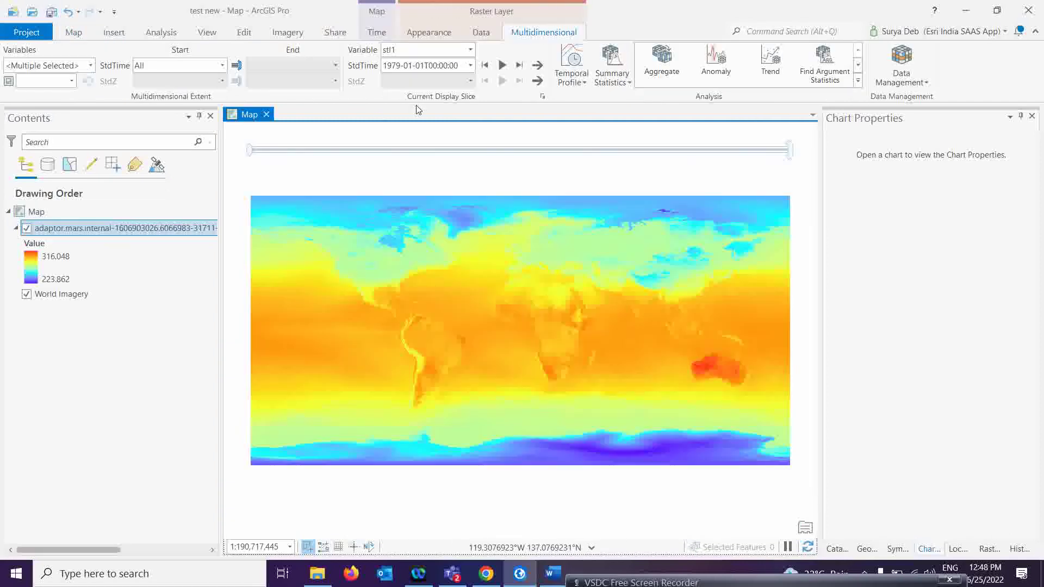
Display the tp variable of the multivariate raster on the map, and switch the display back to stl1.
{"action": "left_click", "coordinate": [470, 49]}
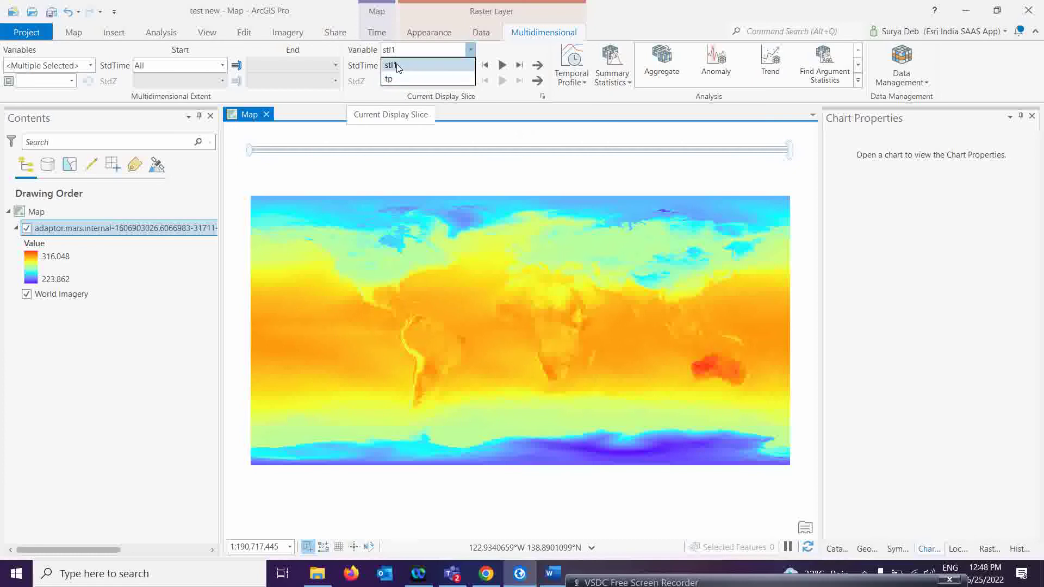
{"action": "left_click", "coordinate": [389, 79]}
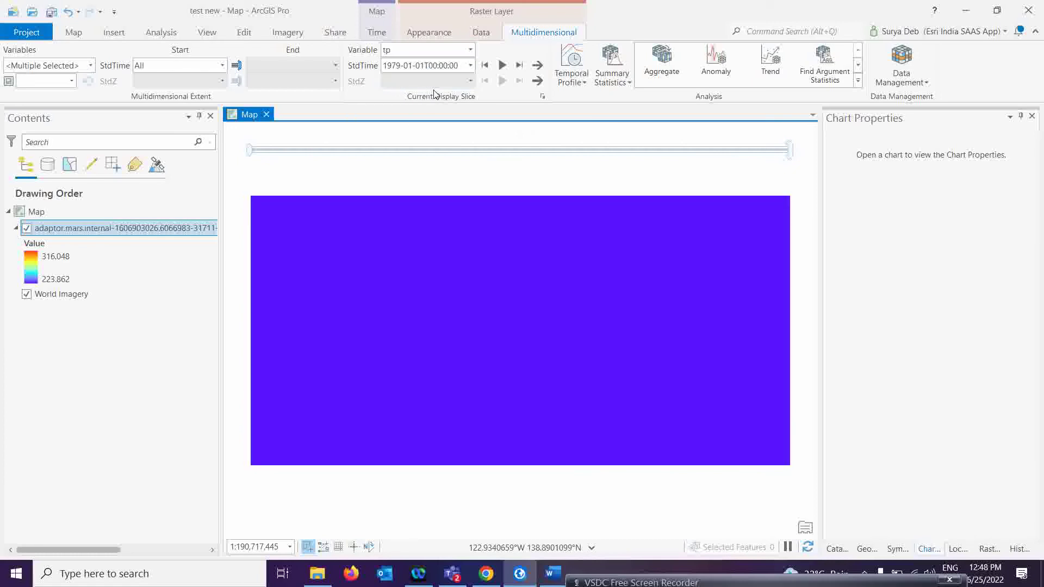
{"action": "left_click", "coordinate": [470, 50]}
{"action": "left_click", "coordinate": [421, 65]}
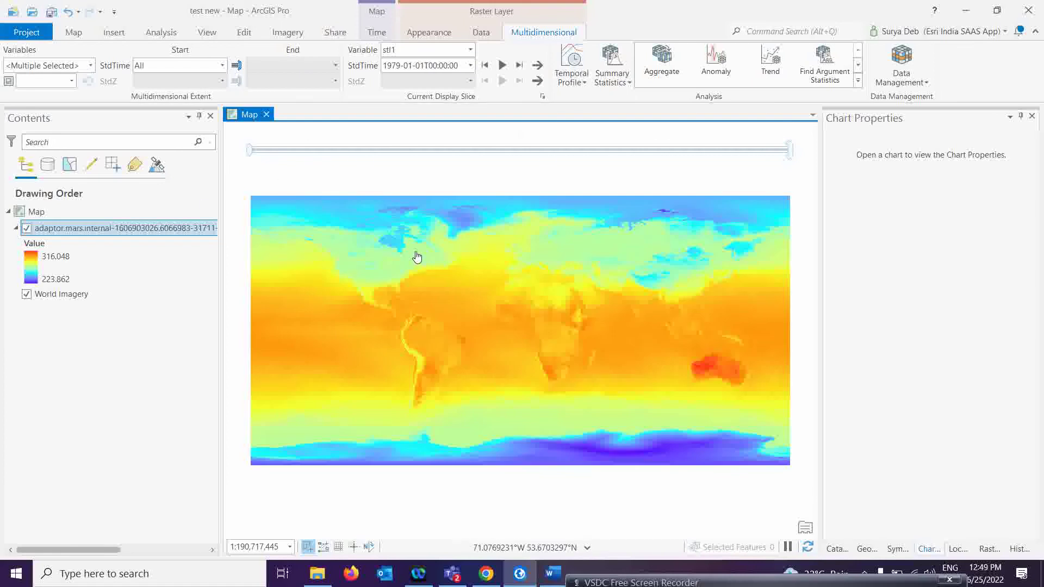
Remove the adaptor.mars.internal multivariate raster layer from the map.
{"action": "right_click", "coordinate": [80, 234]}
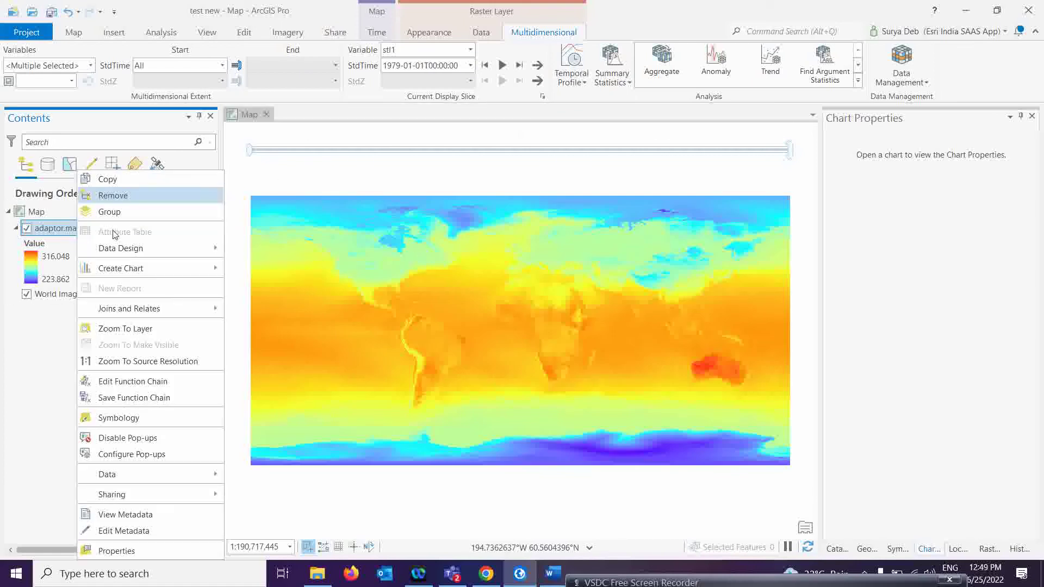
{"action": "left_click", "coordinate": [101, 207]}
{"action": "right_click", "coordinate": [71, 244]}
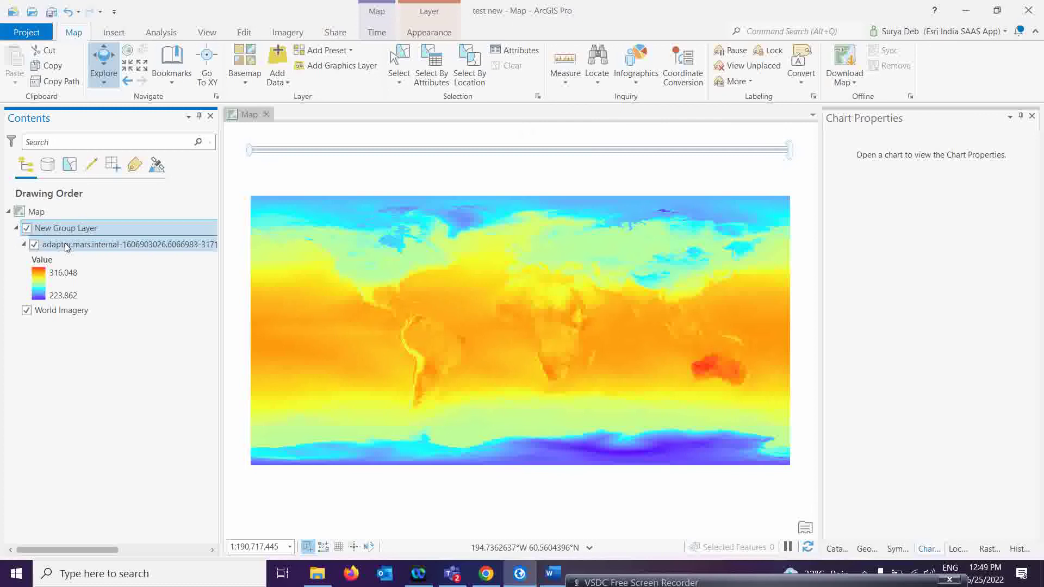
{"action": "left_click", "coordinate": [109, 195]}
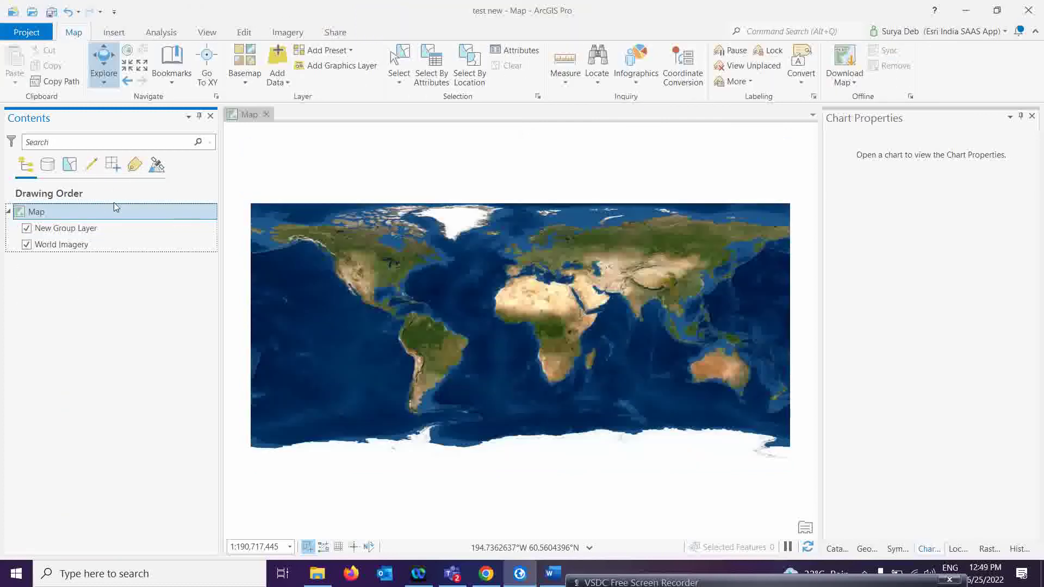
Start adding a new multidimensional raster layer to the map.
{"action": "left_click", "coordinate": [278, 83]}
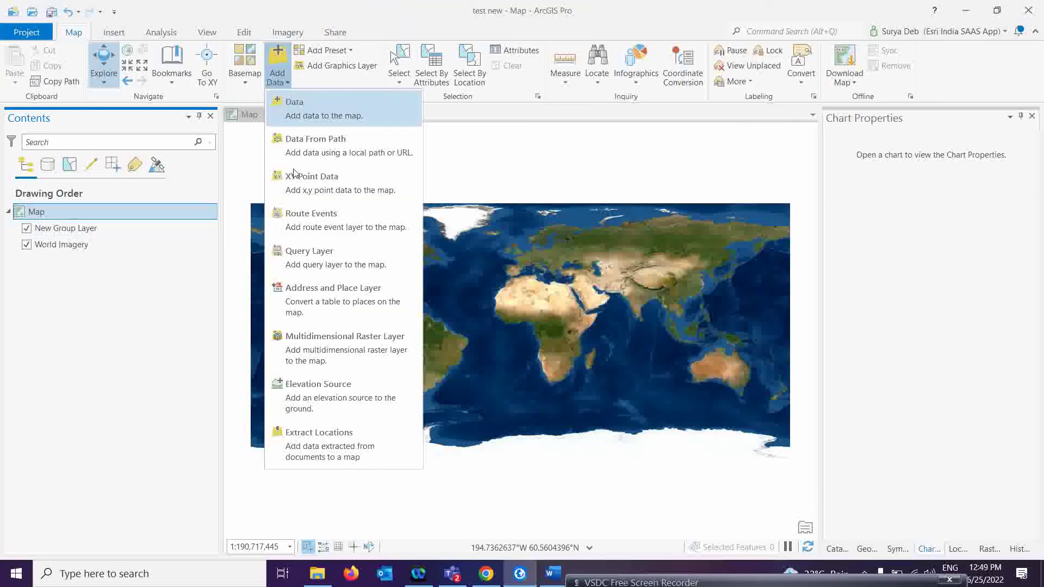
{"action": "left_click", "coordinate": [310, 350]}
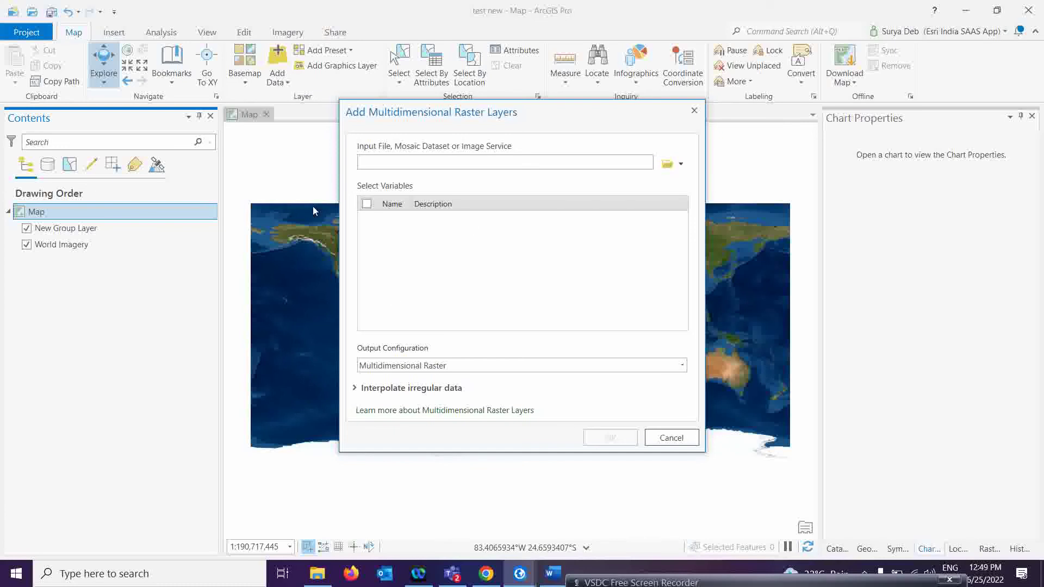
{"action": "left_click", "coordinate": [681, 164]}
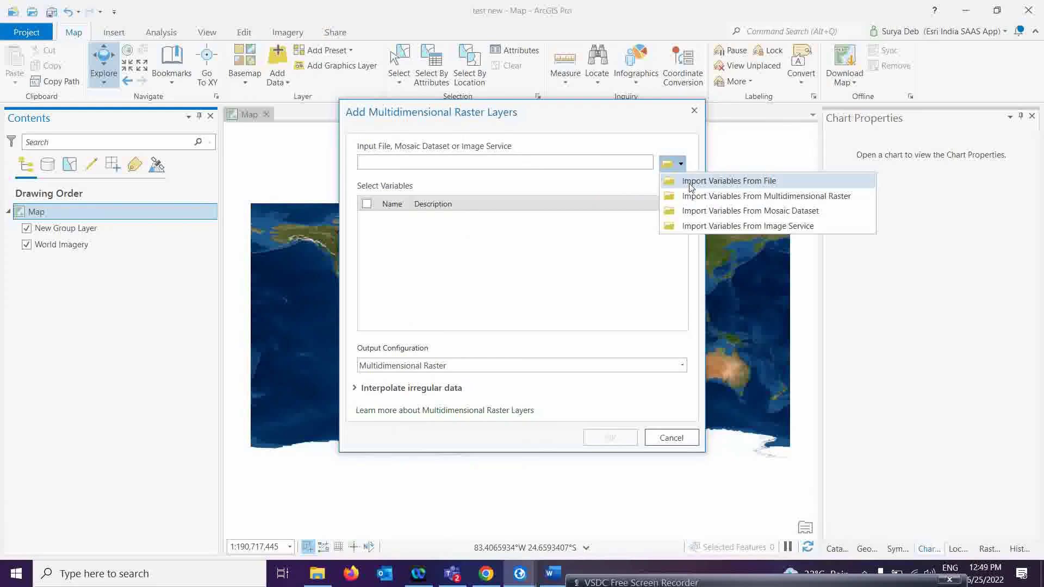
{"action": "left_click", "coordinate": [687, 181]}
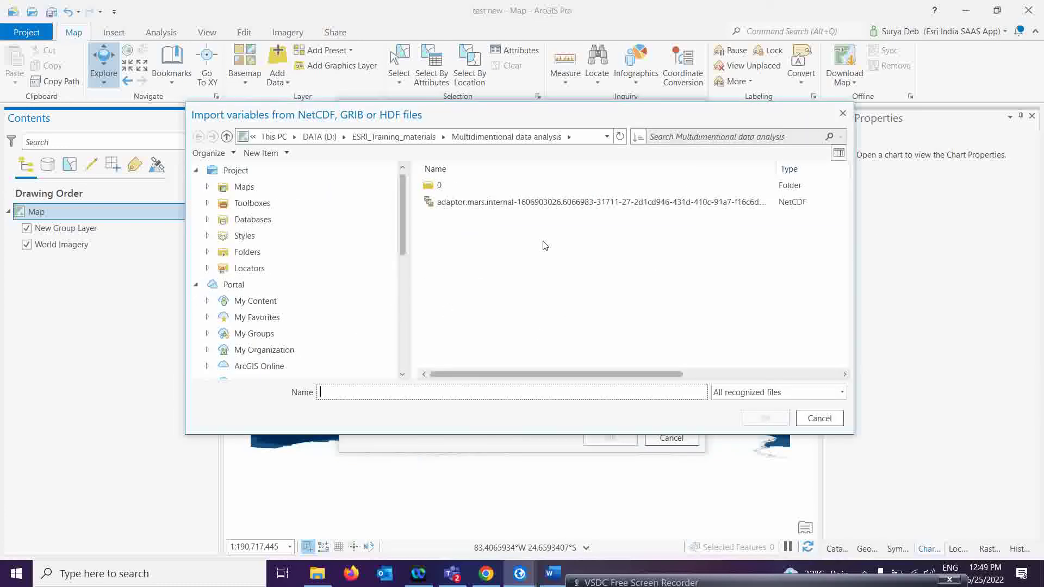
{"action": "left_click", "coordinate": [842, 113]}
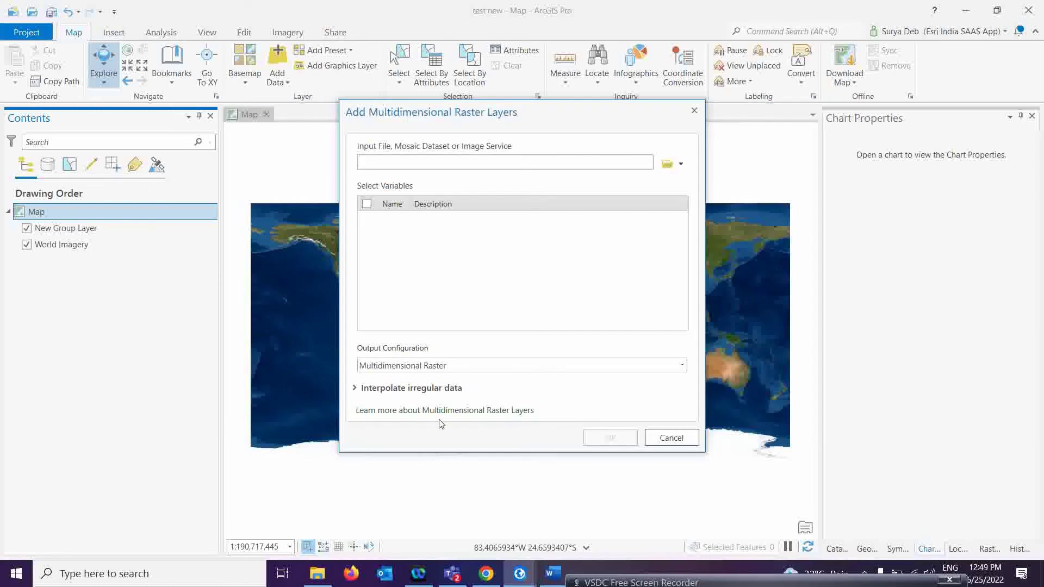
Import the variables from the adaptor.mars.internal NetCDF file and add tp (Total precipitation) to the map as a Multidimensional Raster.
{"action": "left_click", "coordinate": [680, 163]}
{"action": "left_click", "coordinate": [687, 181]}
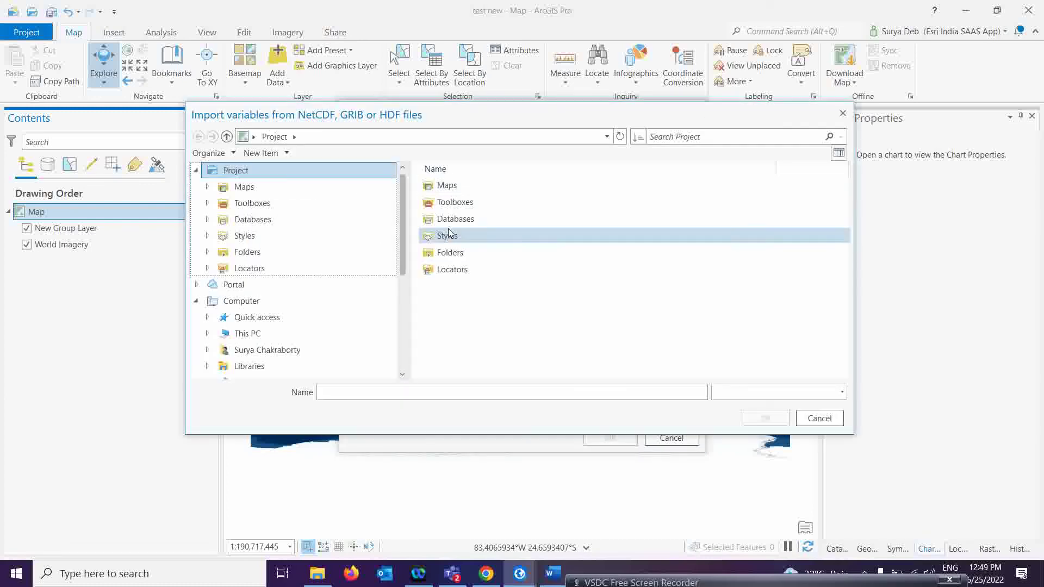
{"action": "left_click", "coordinate": [468, 204]}
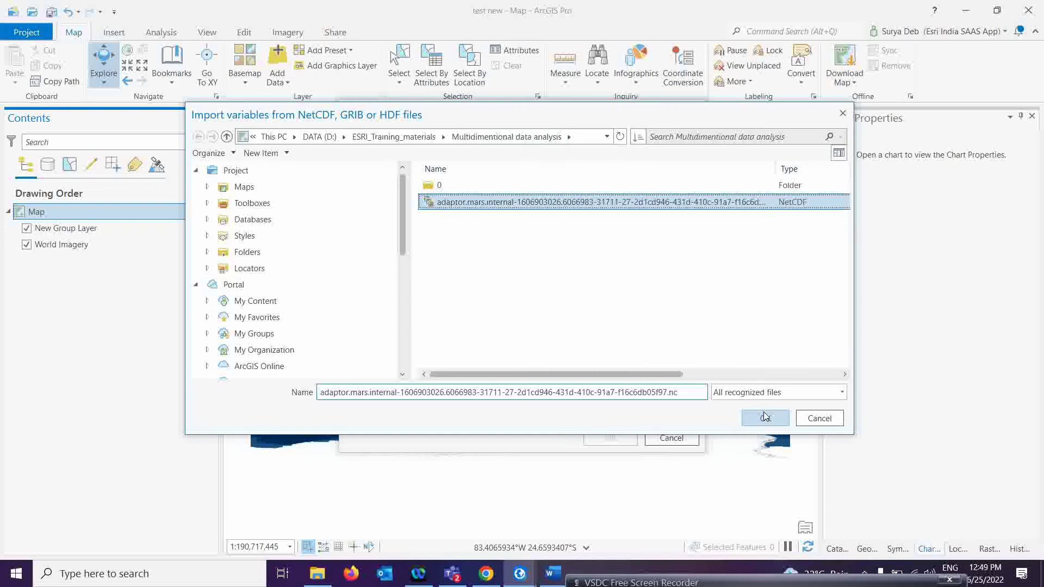
{"action": "left_click", "coordinate": [765, 418]}
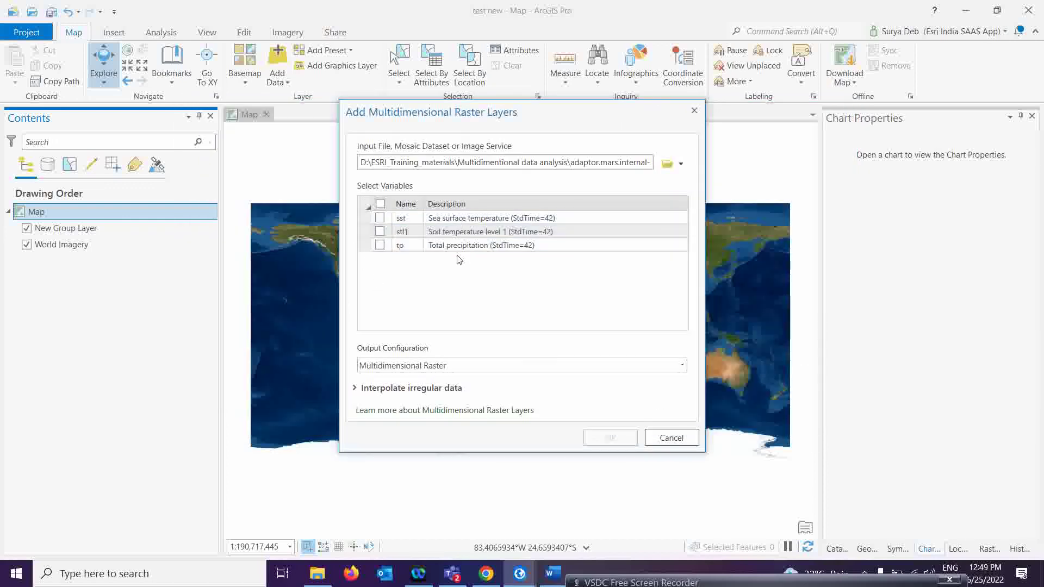
{"action": "left_click", "coordinate": [379, 245]}
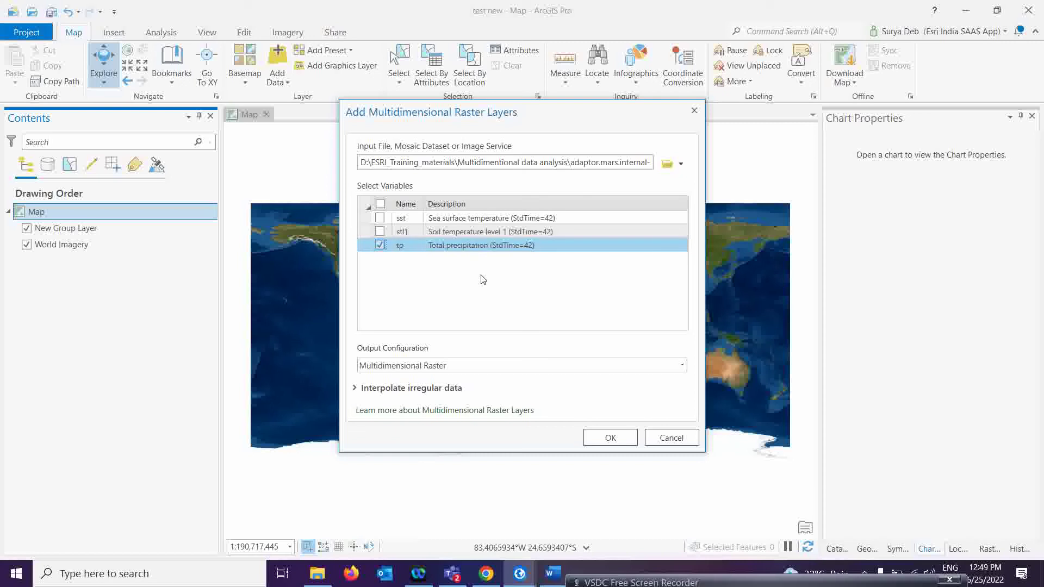
{"action": "left_click", "coordinate": [608, 438]}
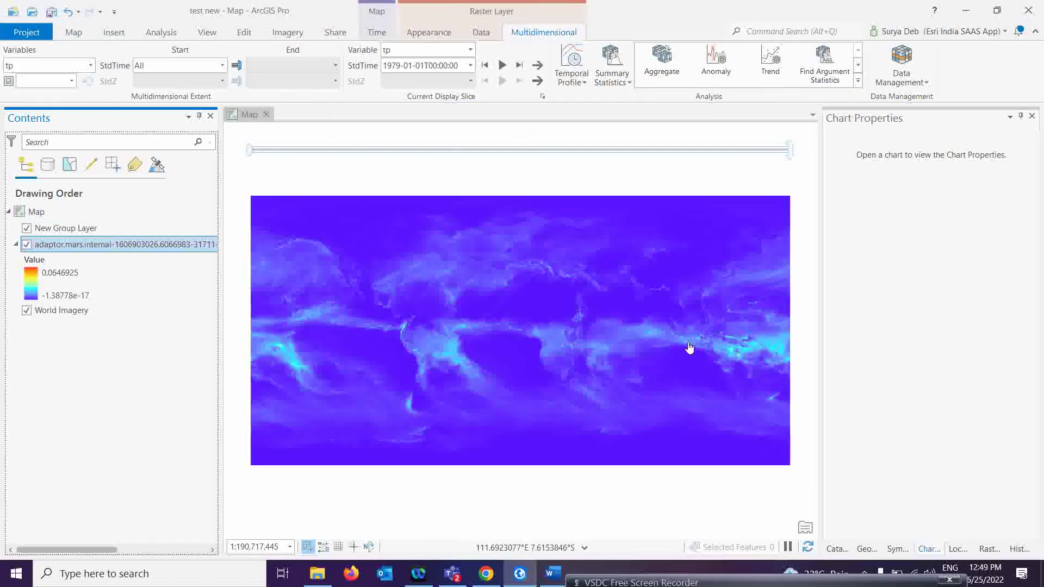
{"action": "scroll", "coordinate": [554, 348], "scroll_direction": "up", "scroll_amount": 2}
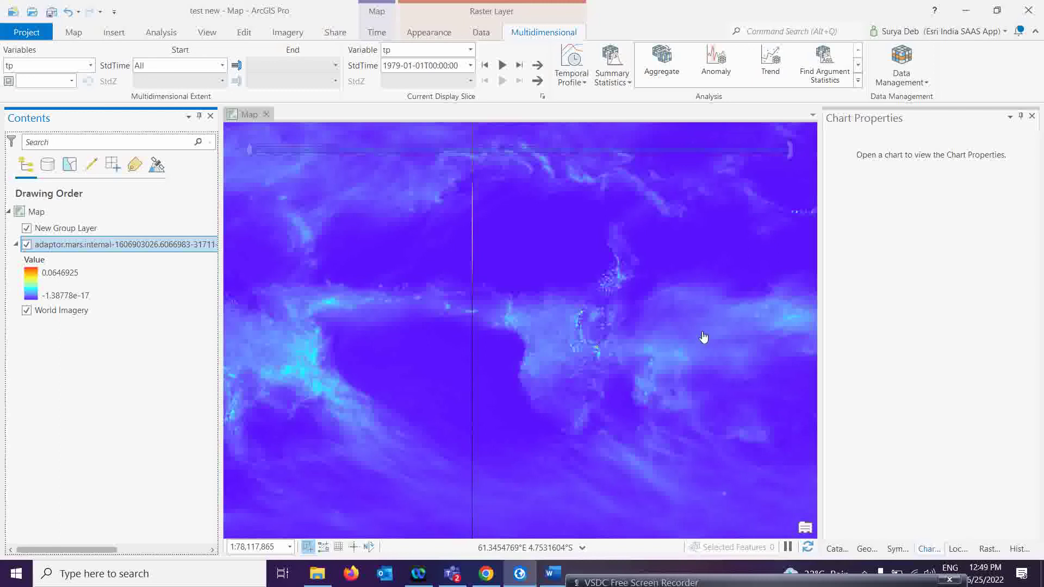
{"action": "left_click_drag", "start_coordinate": [671, 326], "coordinate": [529, 324]}
{"action": "left_click_drag", "start_coordinate": [729, 334], "coordinate": [596, 305]}
{"action": "left_click_drag", "start_coordinate": [435, 315], "coordinate": [596, 305]}
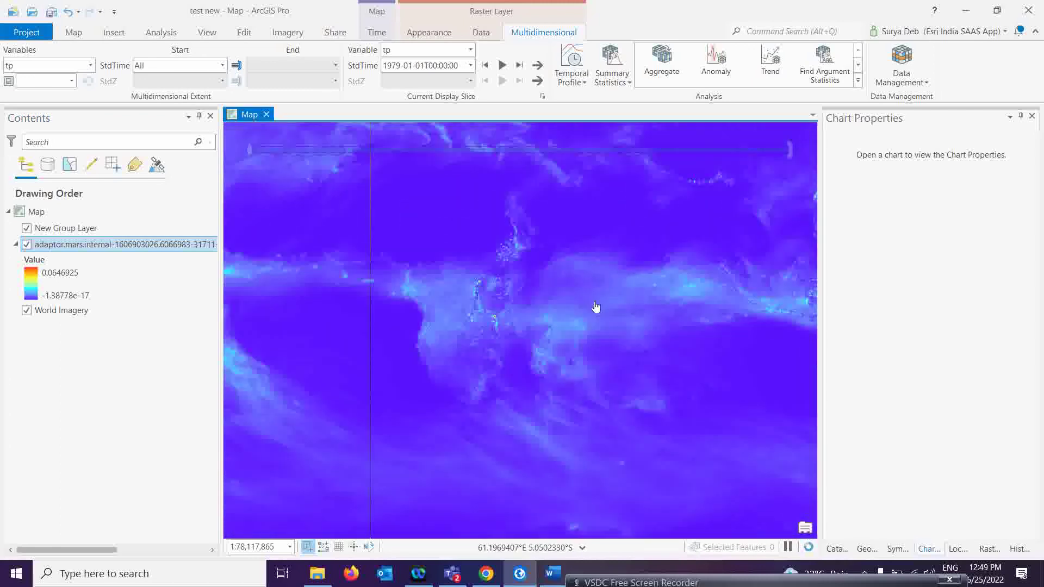
{"action": "scroll", "coordinate": [596, 307], "scroll_direction": "down", "scroll_amount": 2}
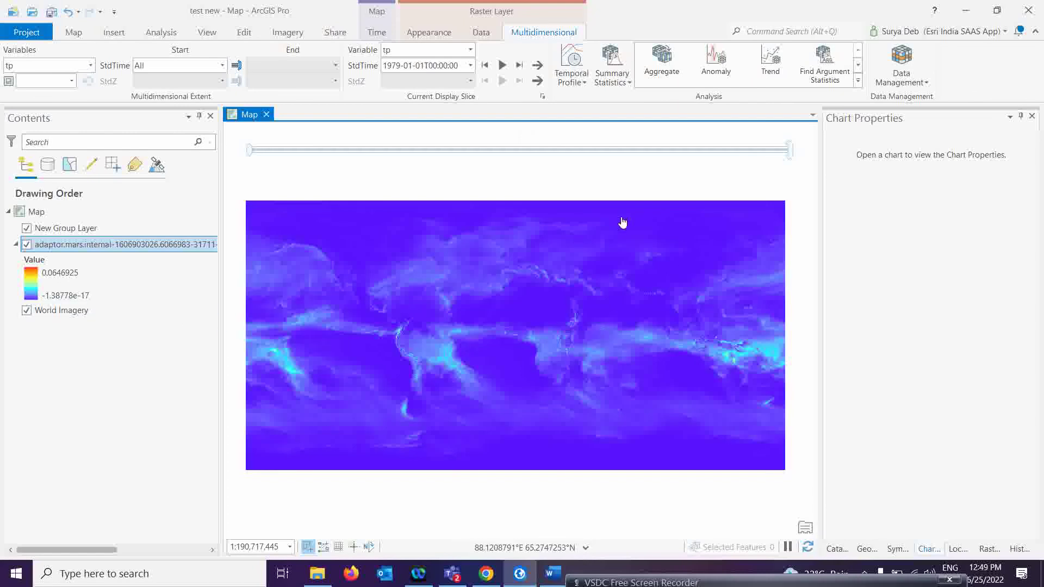
Start Find Argument Statistics on the tp raster with the statistics type set to Argument of the maximum.
{"action": "left_click", "coordinate": [832, 78]}
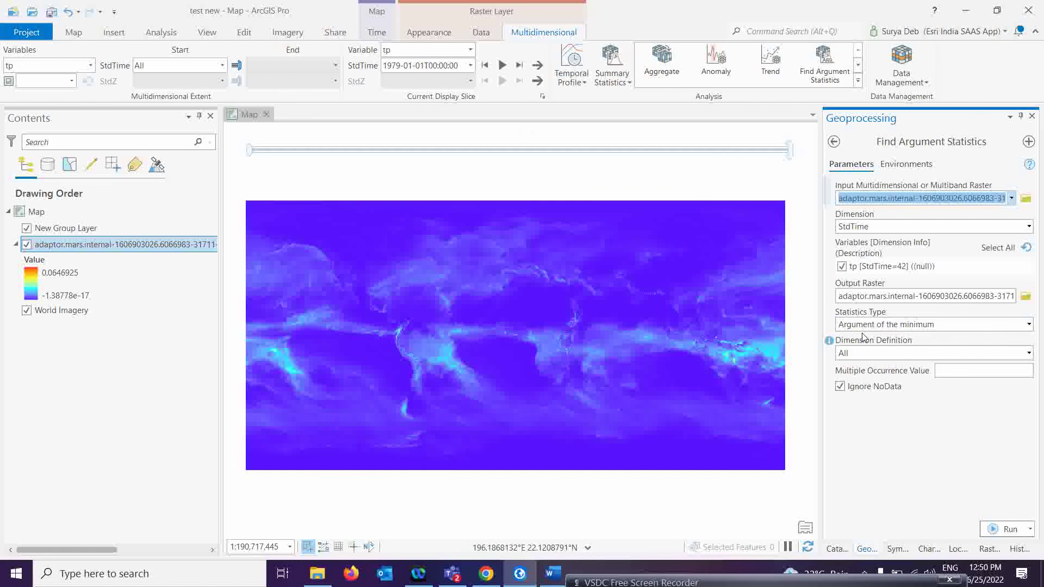
{"action": "left_click", "coordinate": [1030, 326]}
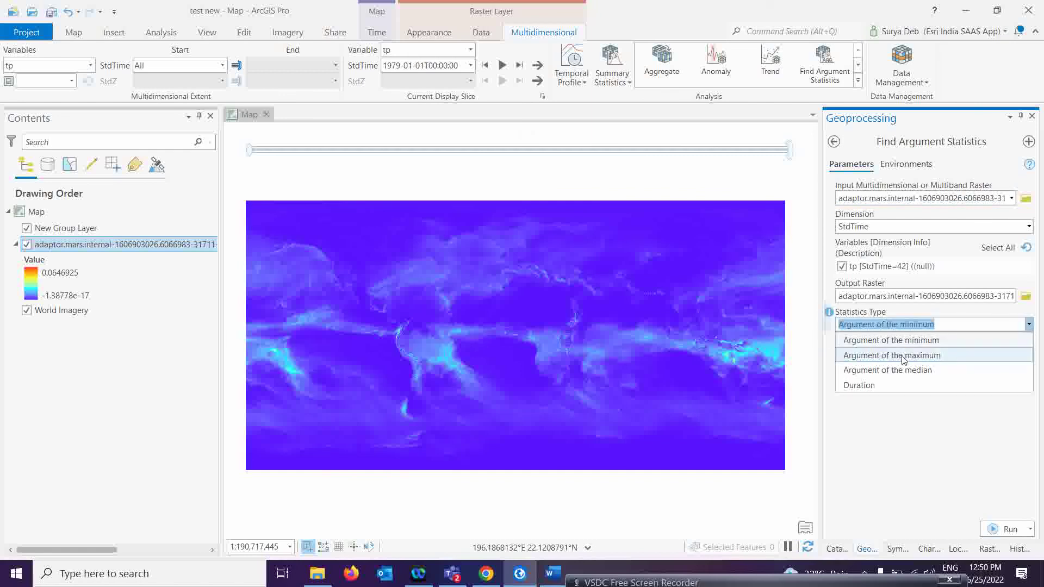
{"action": "left_click", "coordinate": [947, 355]}
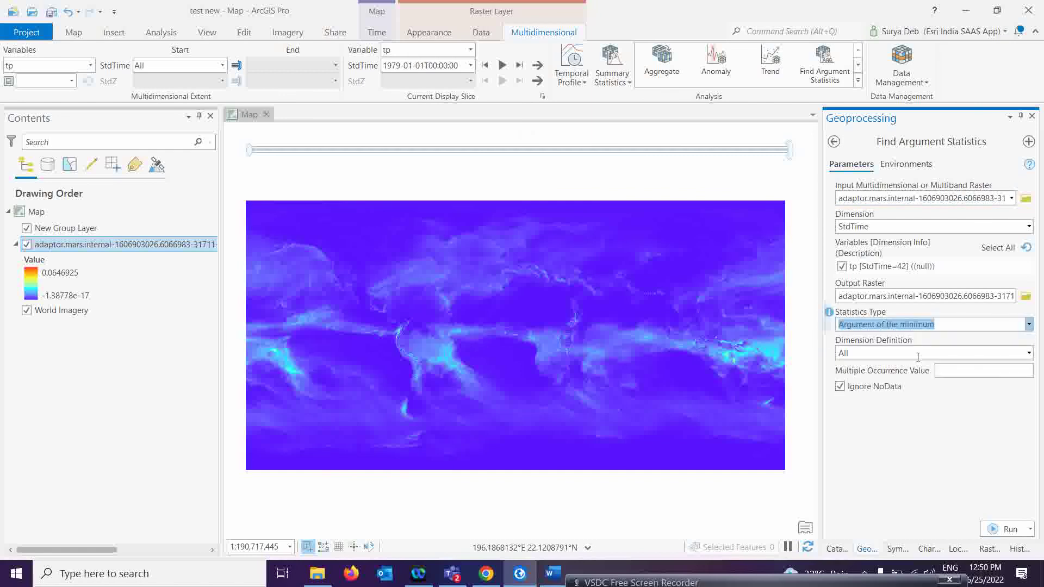
{"action": "left_click", "coordinate": [914, 438]}
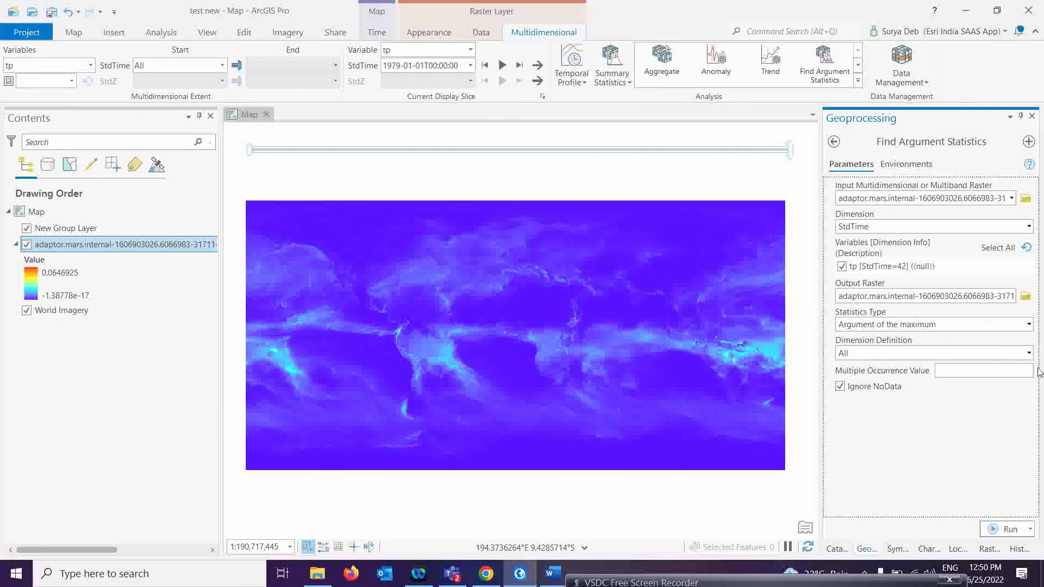
Set the dimension definition to Interval Keyword with a Yearly keyword interval.
{"action": "left_click", "coordinate": [1029, 353]}
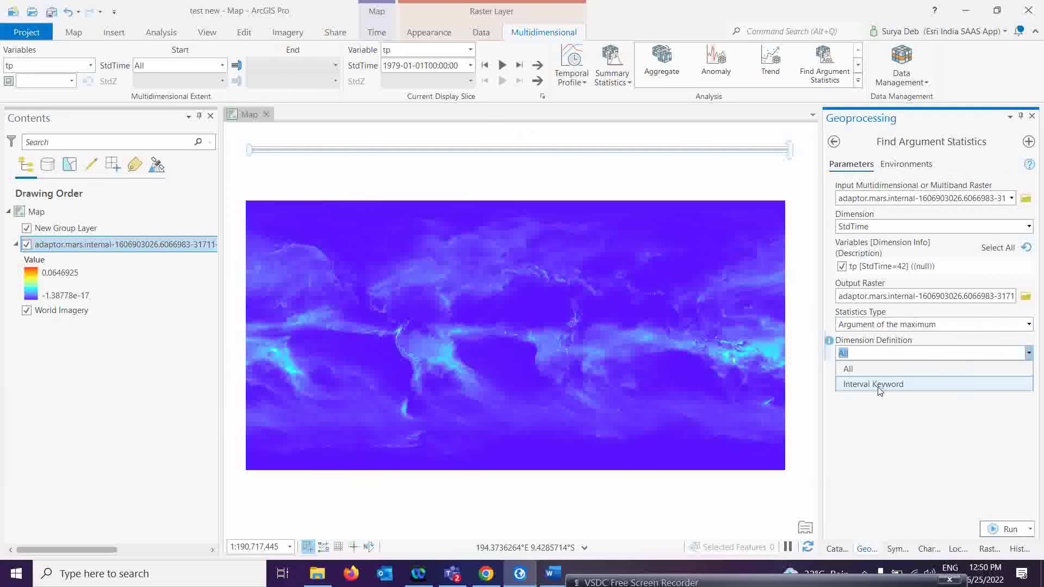
{"action": "left_click", "coordinate": [881, 384]}
{"action": "left_click", "coordinate": [1029, 381]}
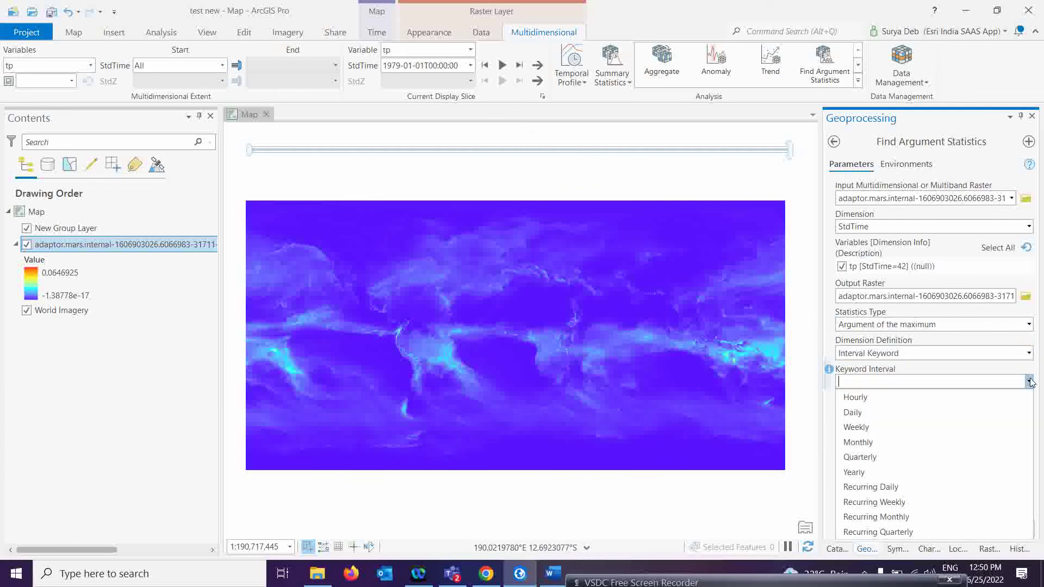
{"action": "left_click", "coordinate": [867, 473]}
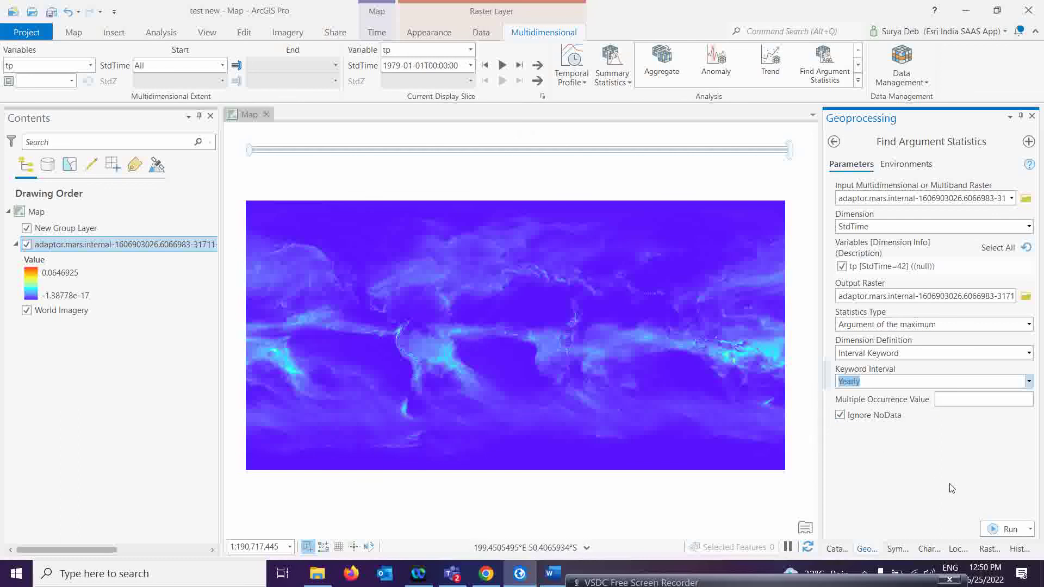
{"action": "left_click", "coordinate": [633, 582]}
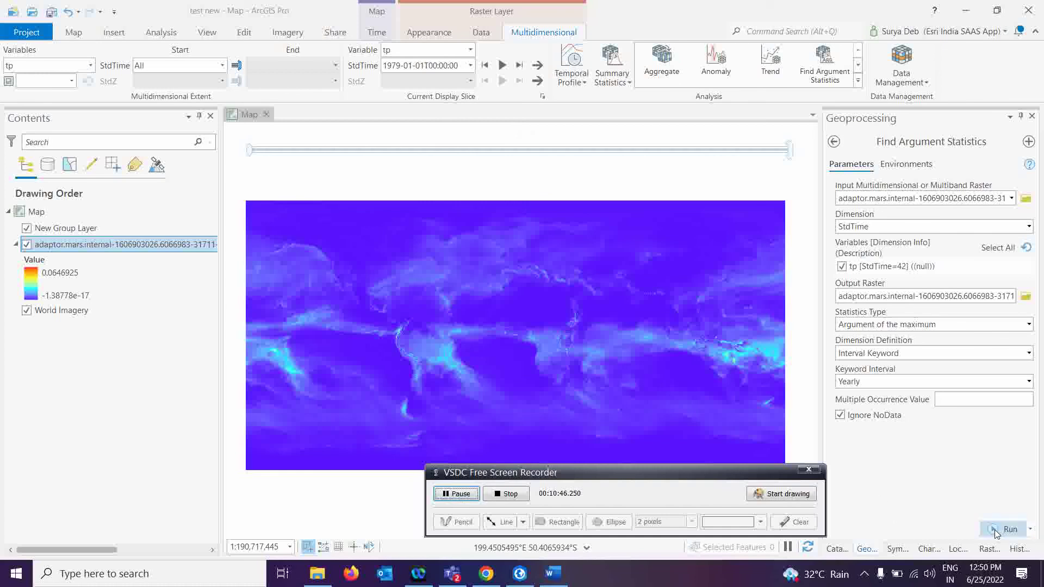
{"action": "left_click", "coordinate": [449, 496]}
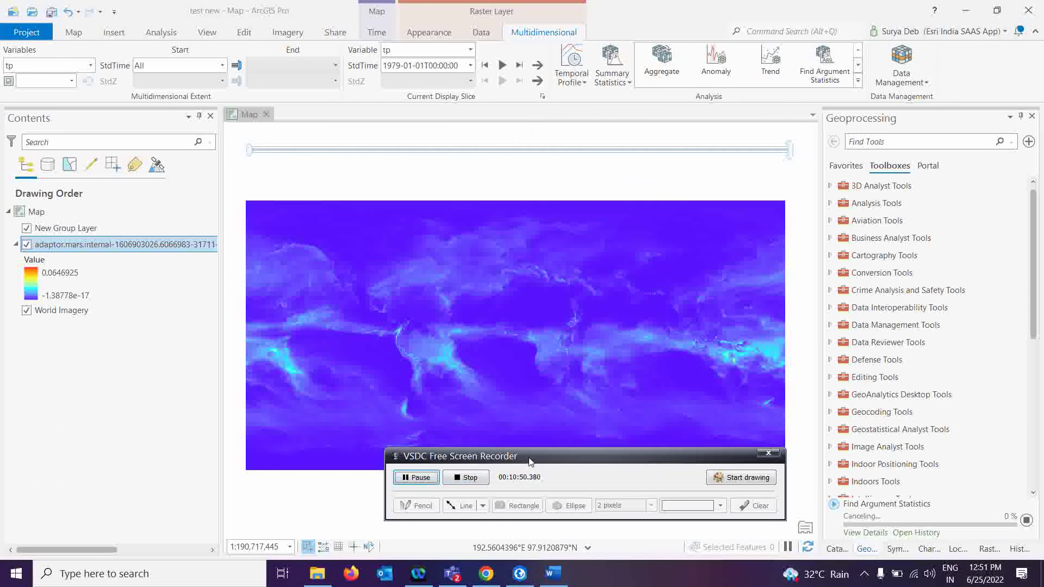
{"action": "left_click_drag", "start_coordinate": [533, 461], "coordinate": [411, 447]}
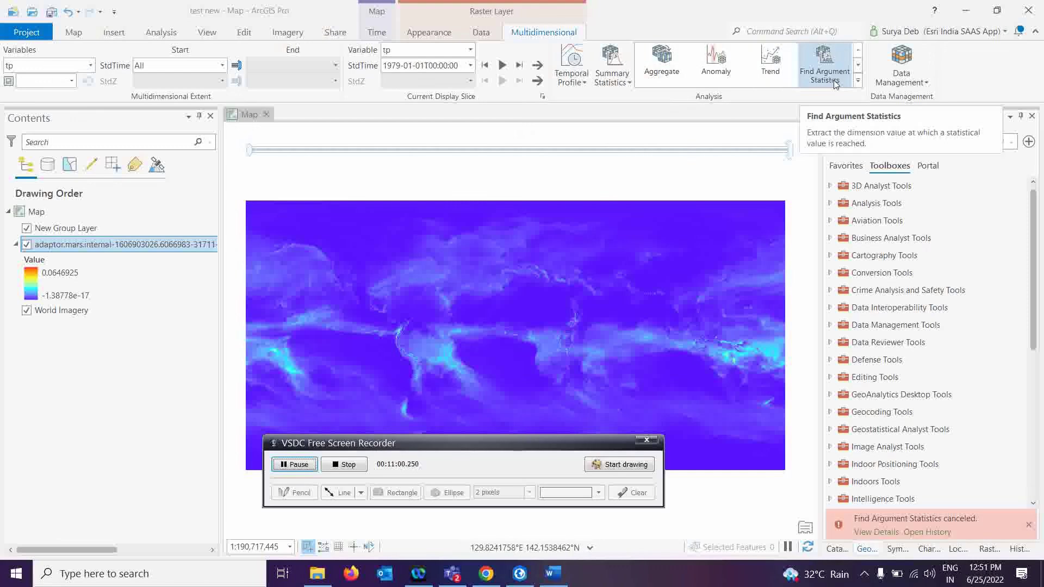
{"action": "left_click", "coordinate": [858, 82]}
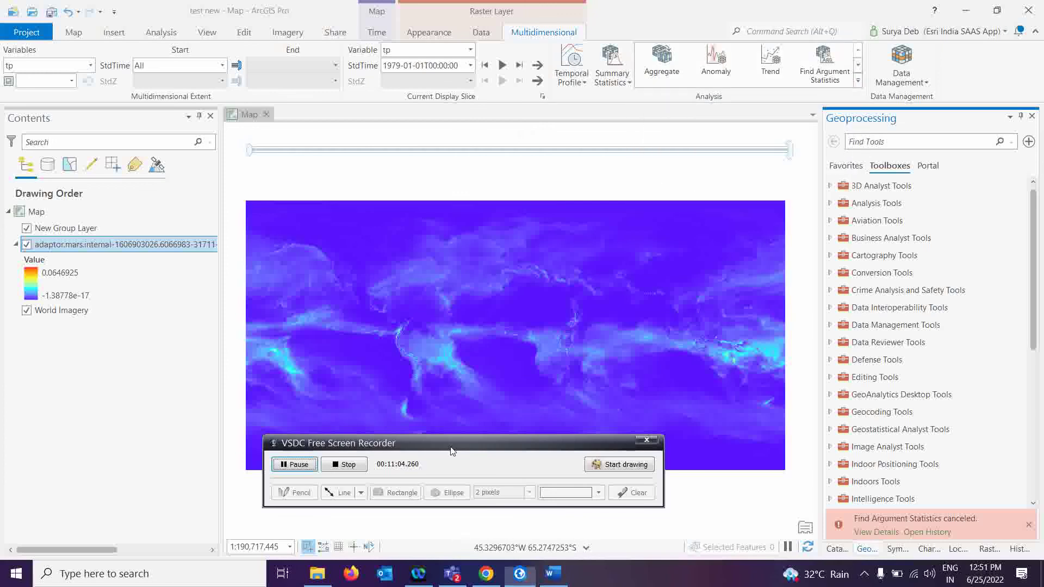
{"action": "left_click_drag", "start_coordinate": [450, 449], "coordinate": [508, 532]}
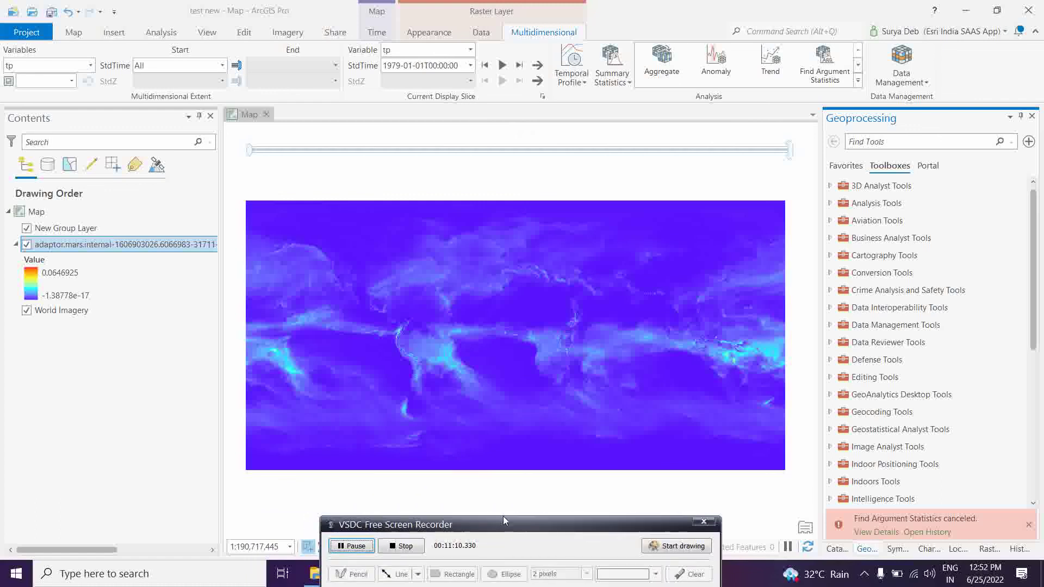